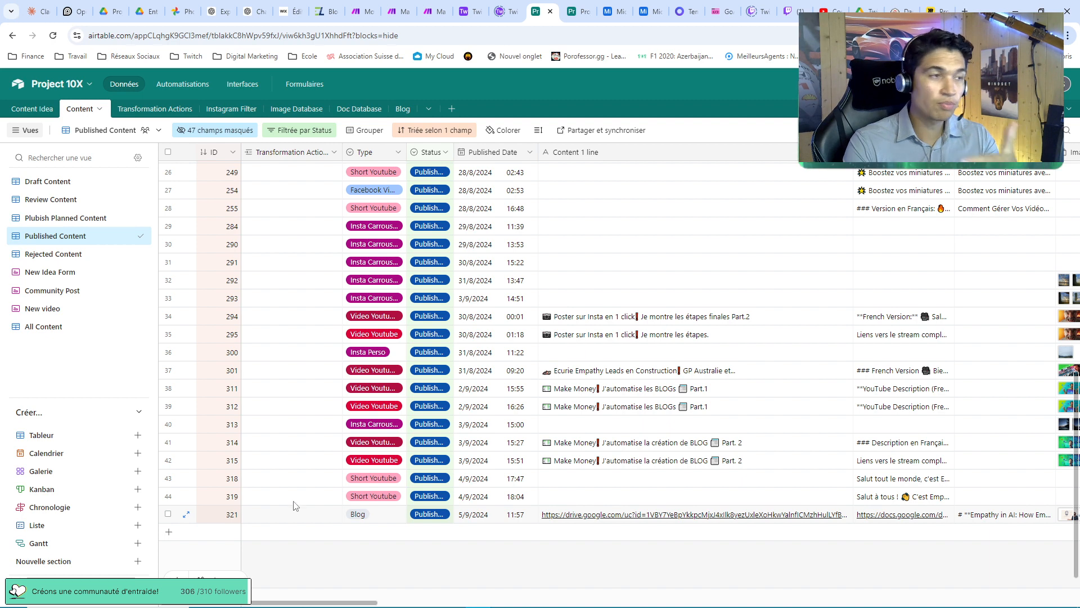
Switch to the Marketing 1 - Transformation Actions scenario in Make and inspect the settings of the lowest branch's first OpenAI module
left_click(395, 12)
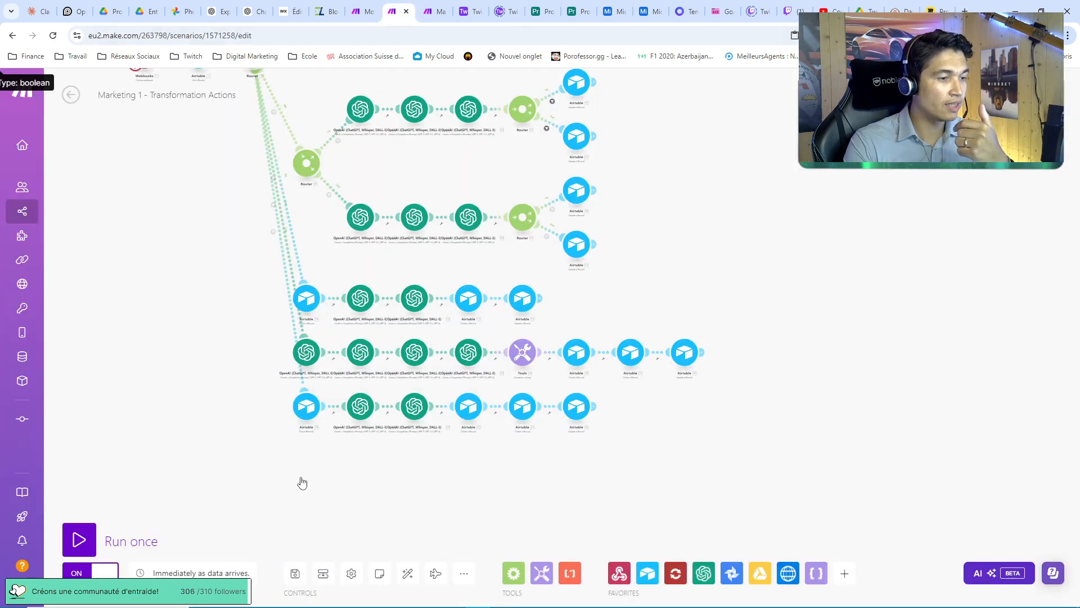
scroll(319, 460, "up", 3)
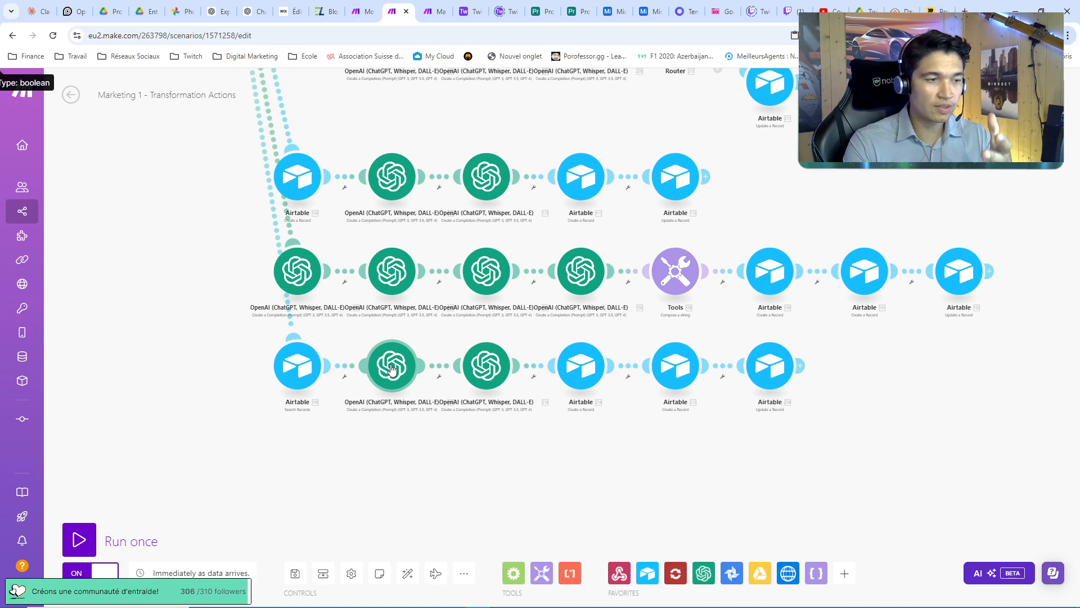
left_click(393, 369)
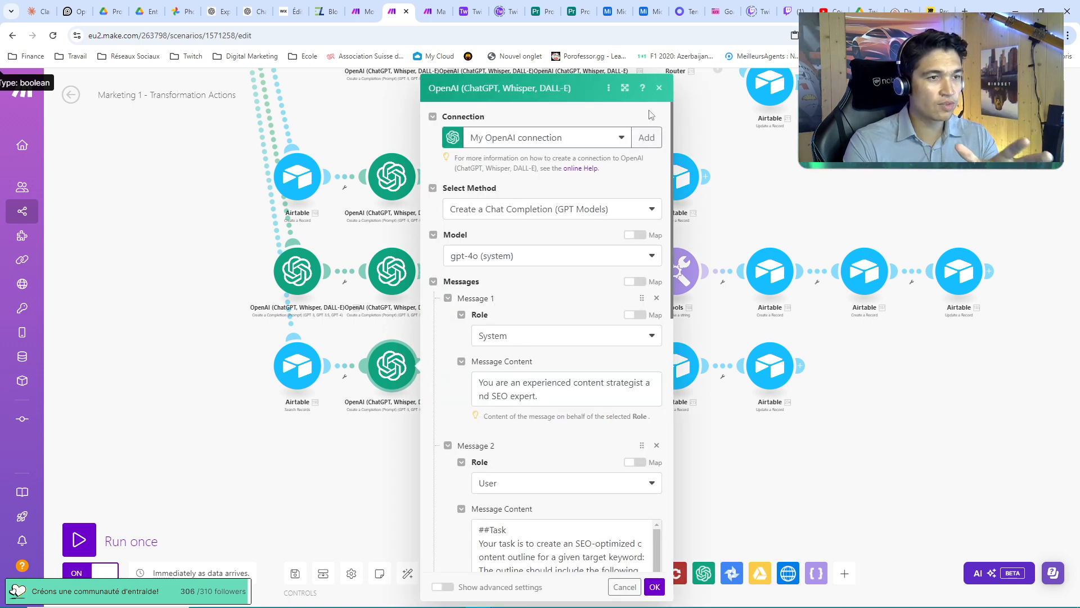
left_click(660, 88)
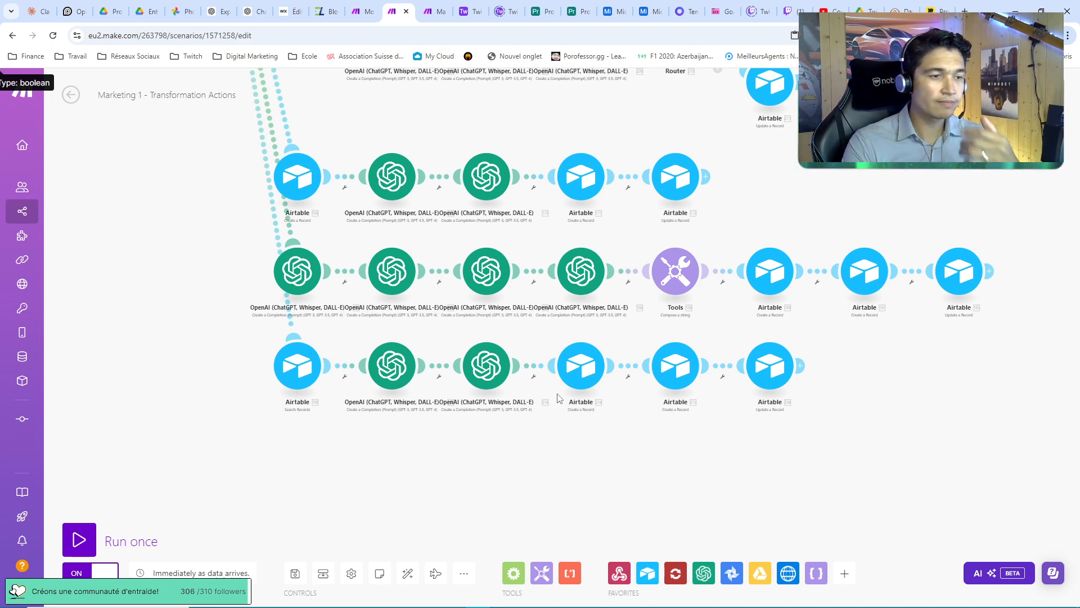
Review the system, user and assistant messages of the Midjourney image prompt in the lowest branch's second OpenAI module
left_click(488, 368)
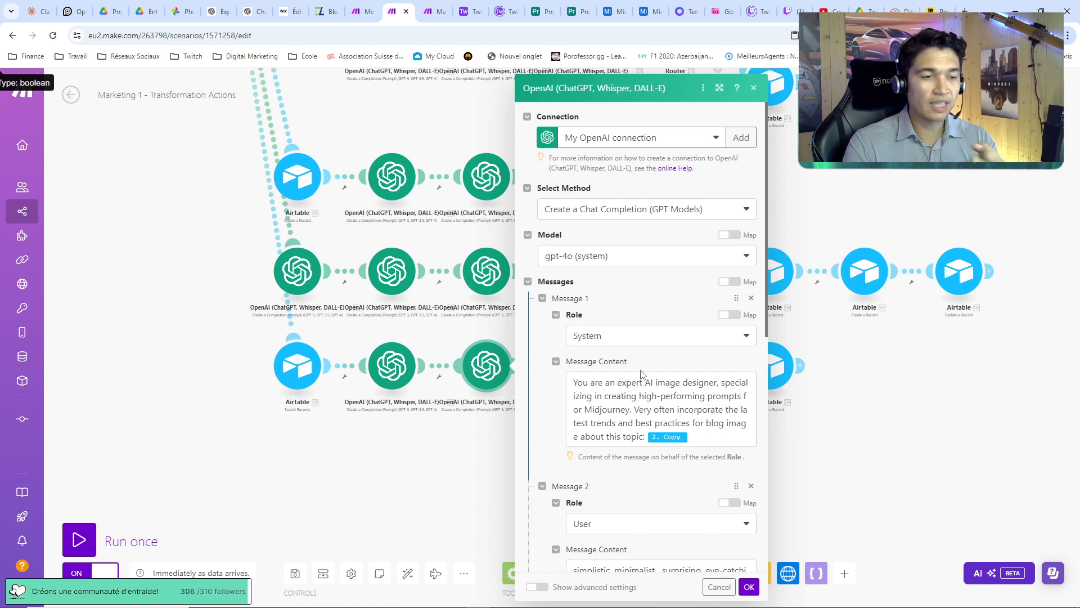
scroll(638, 355, "down", 1)
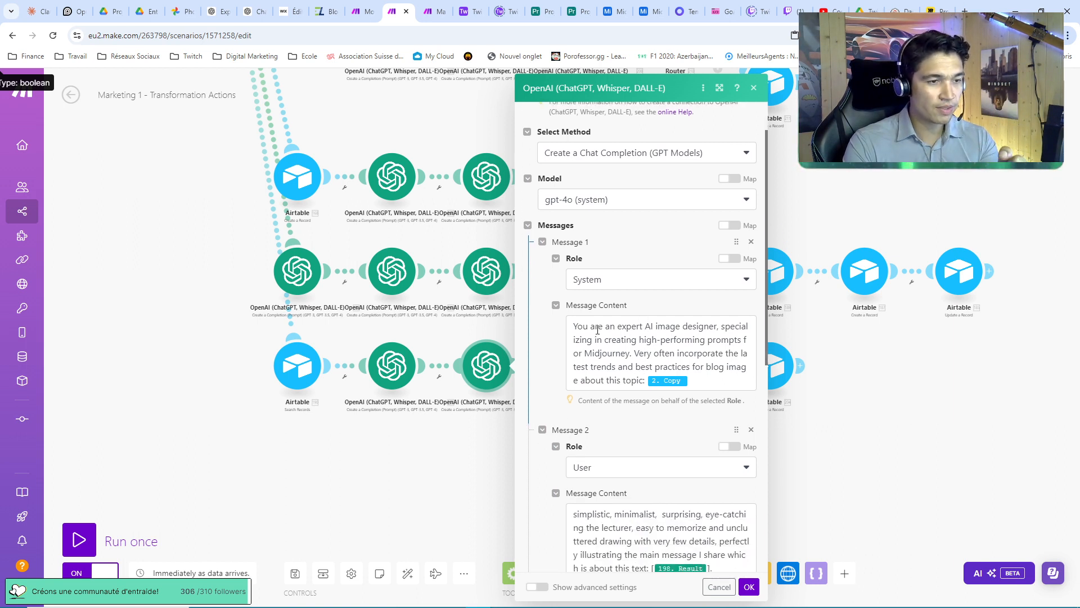
scroll(686, 348, "down", 1)
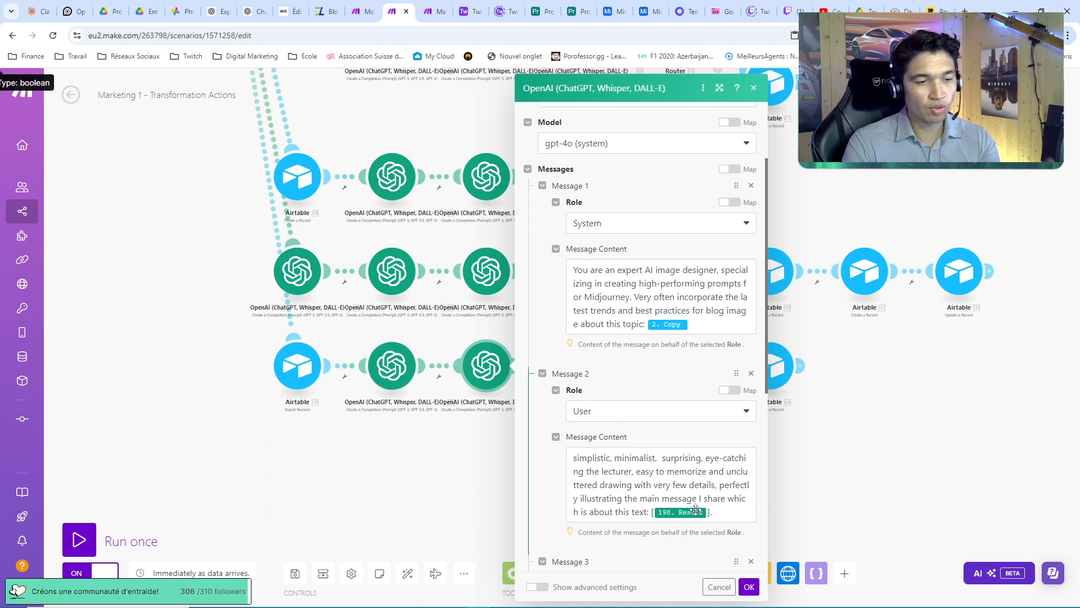
scroll(692, 506, "down", 1)
scroll(714, 499, "down", 2)
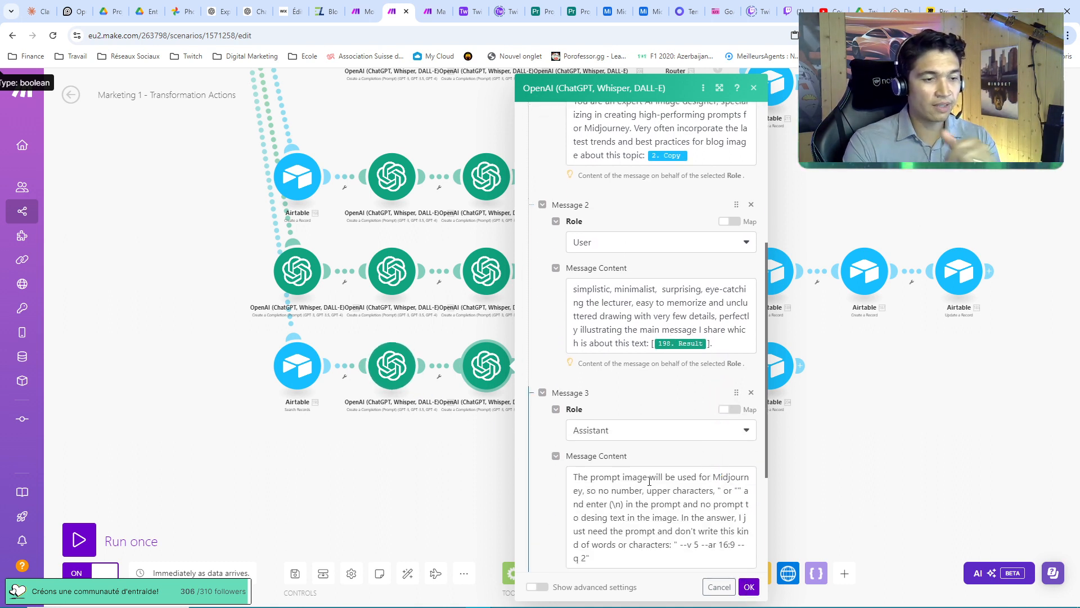
scroll(634, 453, "down", 1)
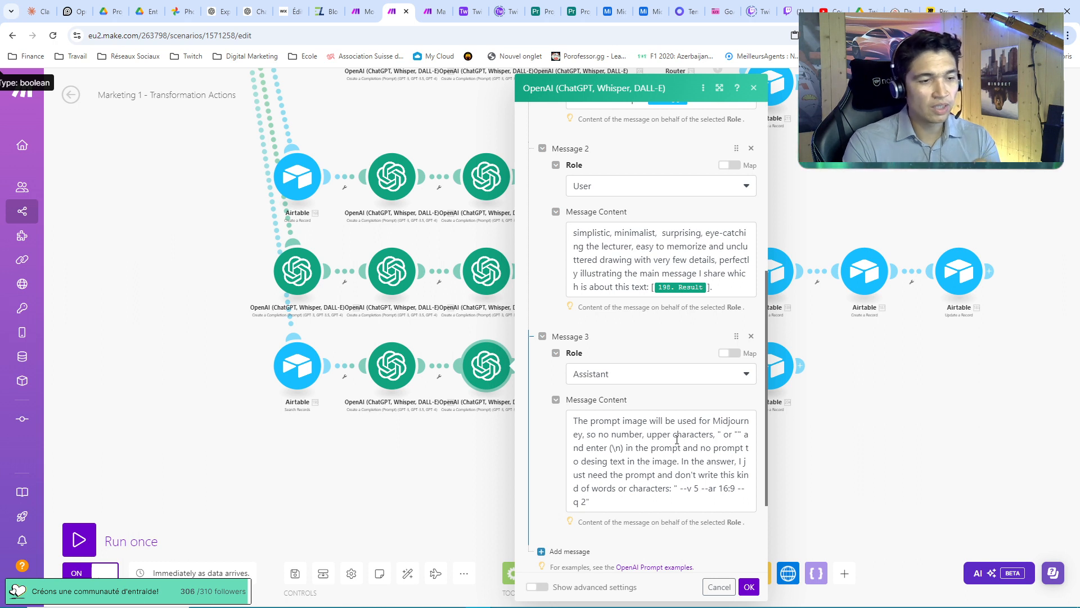
left_click(750, 587)
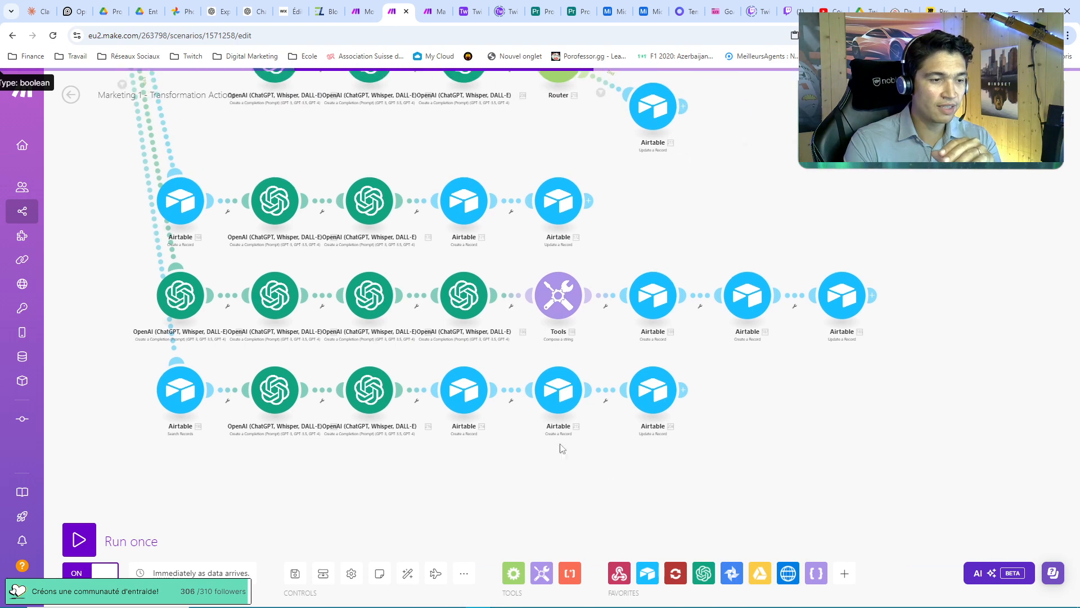
View the Orphan Scenes in the MidJourney LumaLabs Airtable base, and list the scenarios of Make's Movie Generator folder
left_click(613, 12)
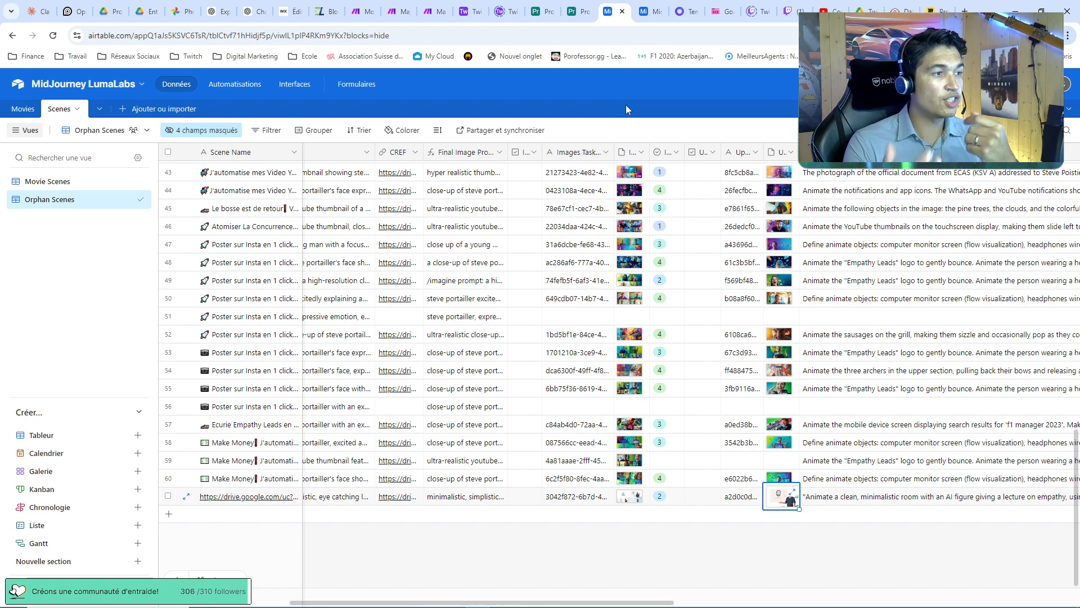
left_click(360, 11)
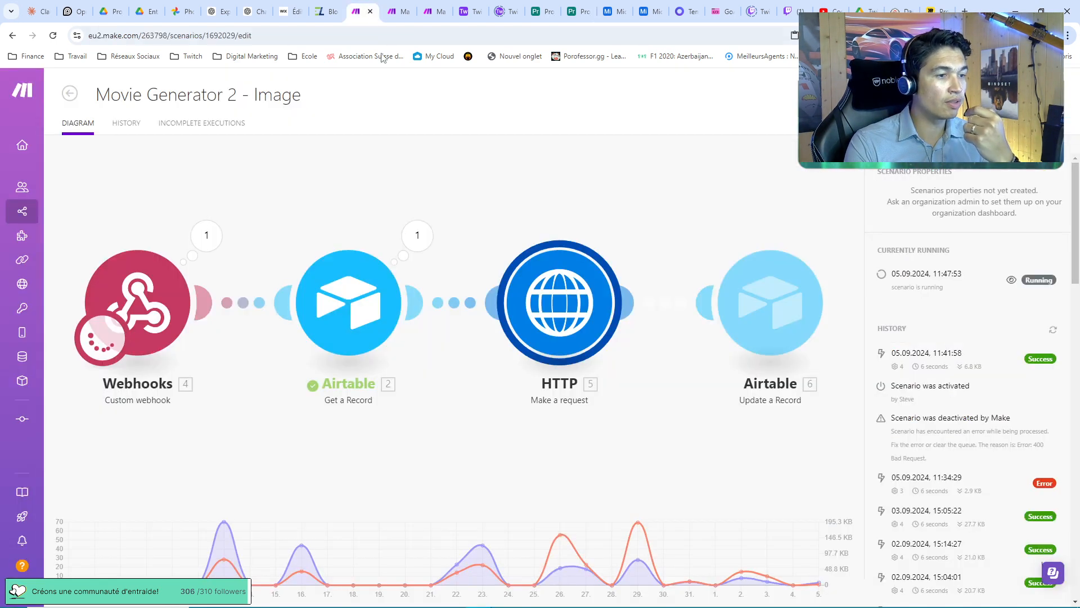
left_click(78, 105)
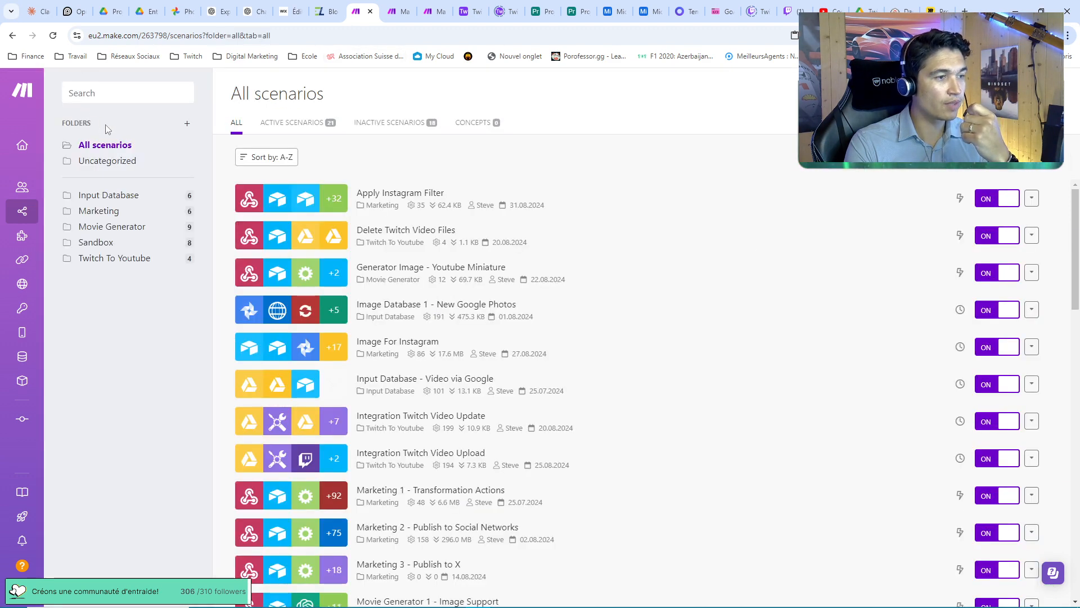
left_click(154, 225)
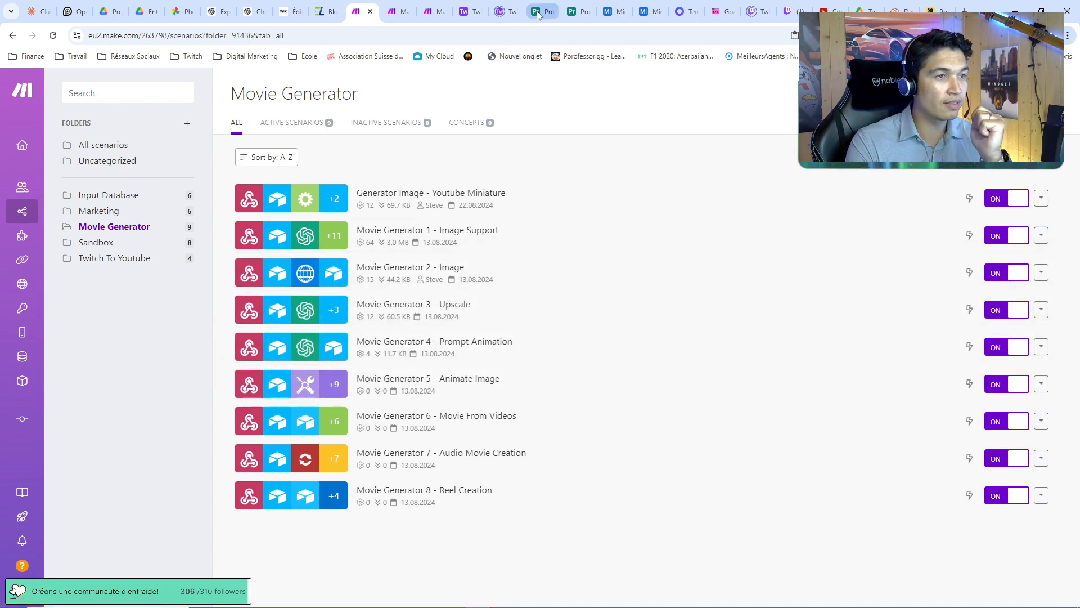
Open blog record 321 in the Project 10X published content in Airtable and read through its article down to the support image
left_click(541, 11)
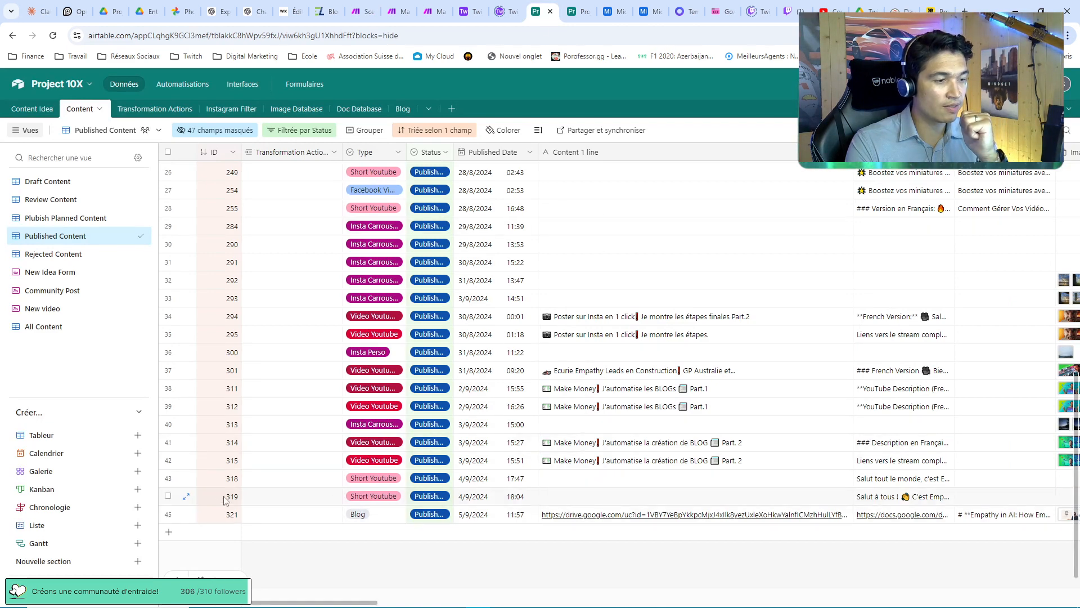
left_click(187, 514)
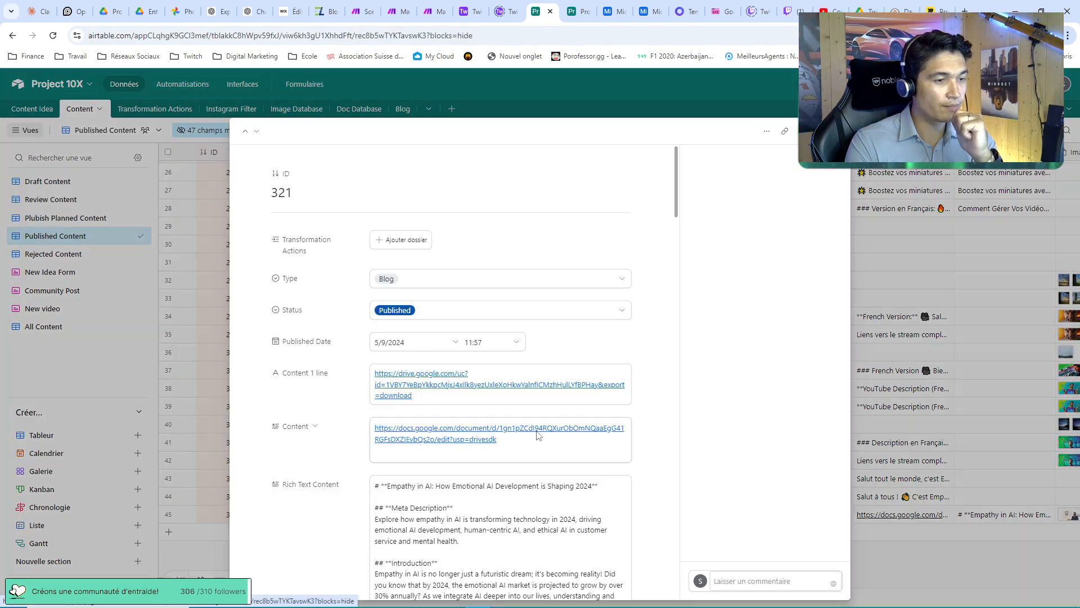
scroll(539, 403, "down", 1)
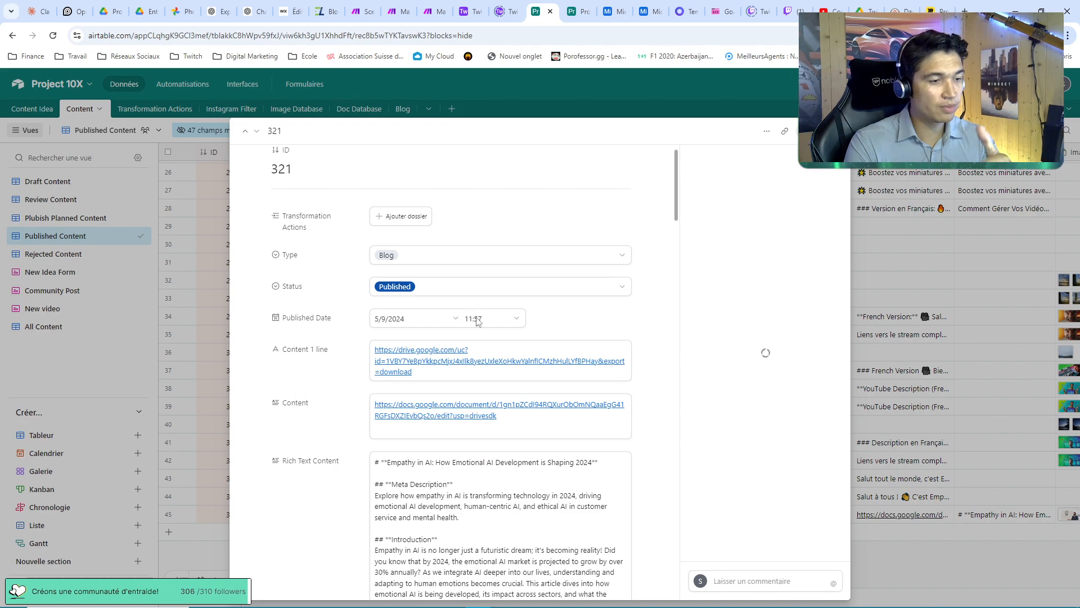
scroll(447, 384, "down", 3)
scroll(447, 385, "down", 1)
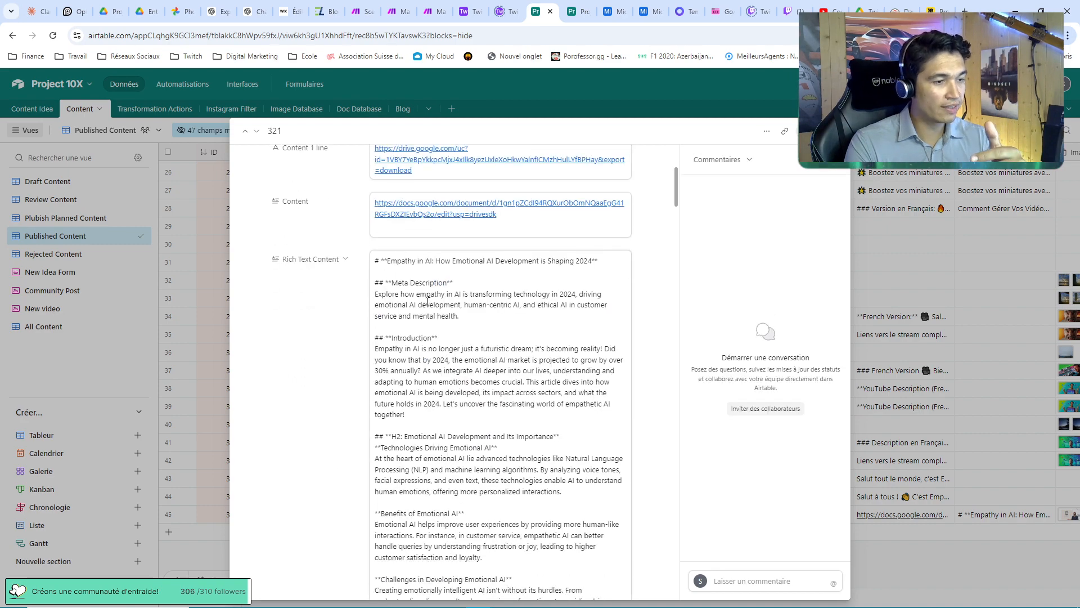
scroll(452, 298, "down", 13)
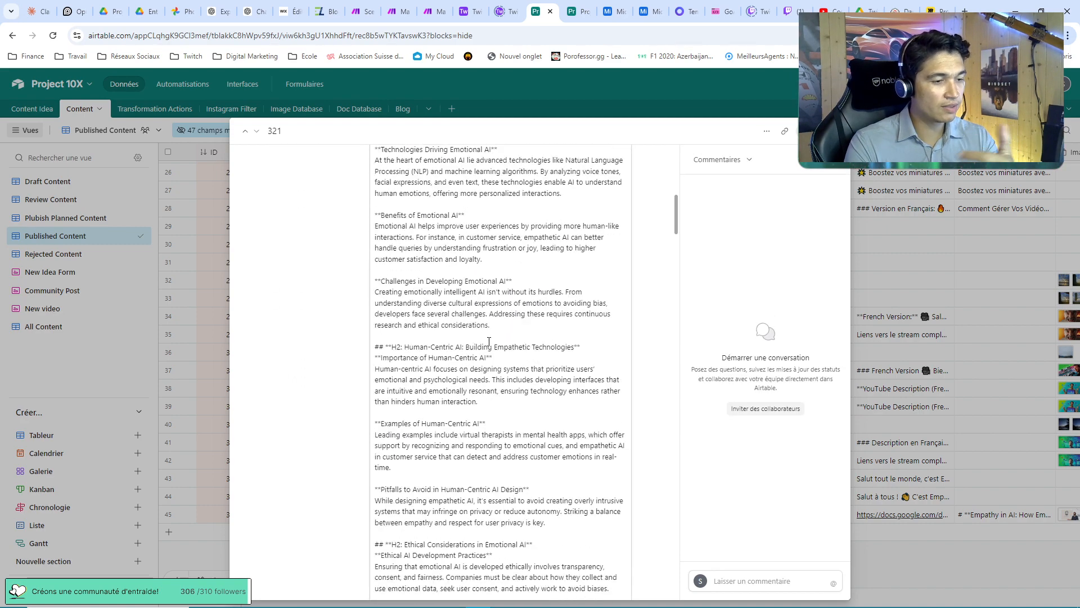
scroll(496, 342, "down", 3)
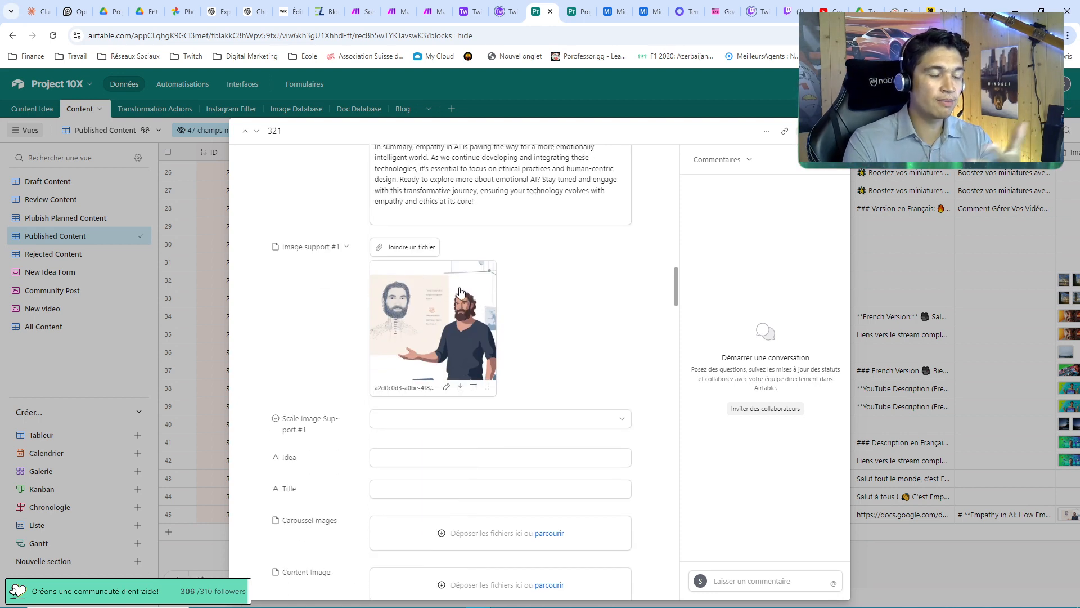
Examine the article's closing sections, support image and top fields of record 321, and close the record
scroll(533, 307, "up", 3)
scroll(532, 306, "up", 2)
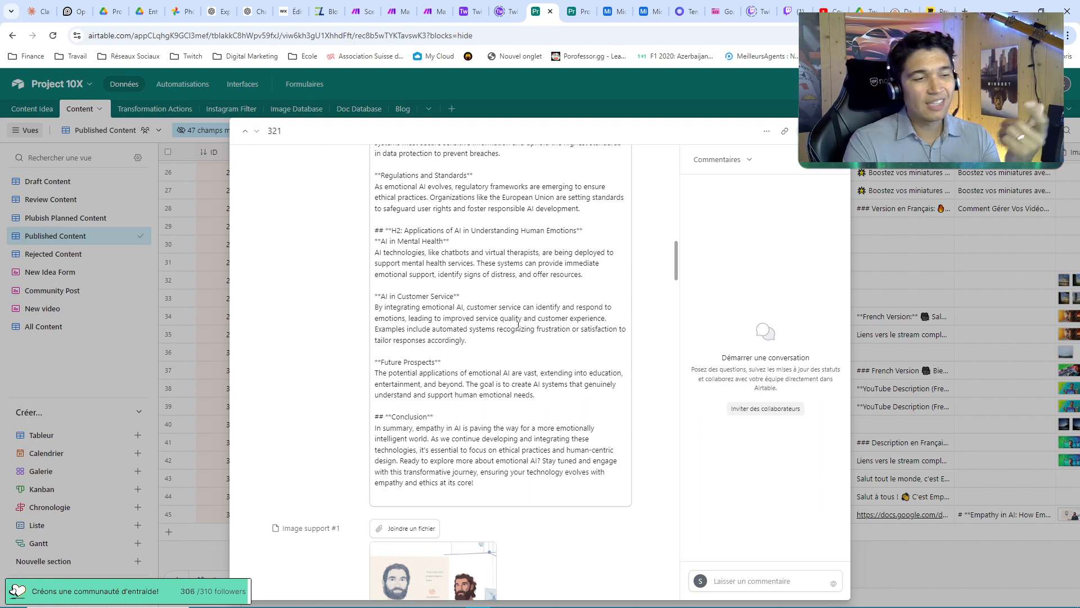
scroll(478, 415, "down", 3)
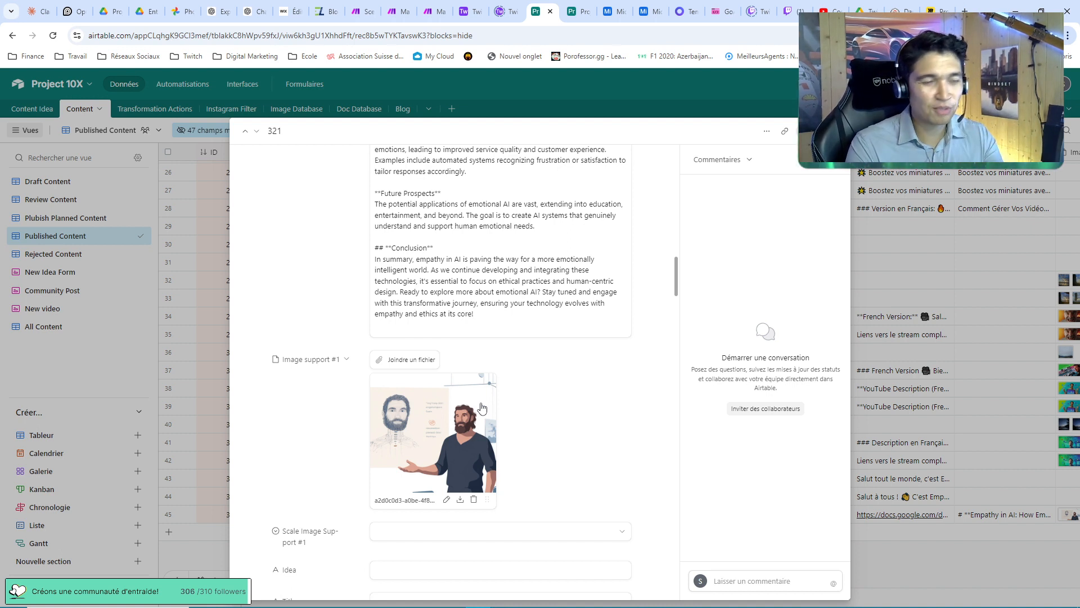
scroll(595, 357, "up", 5)
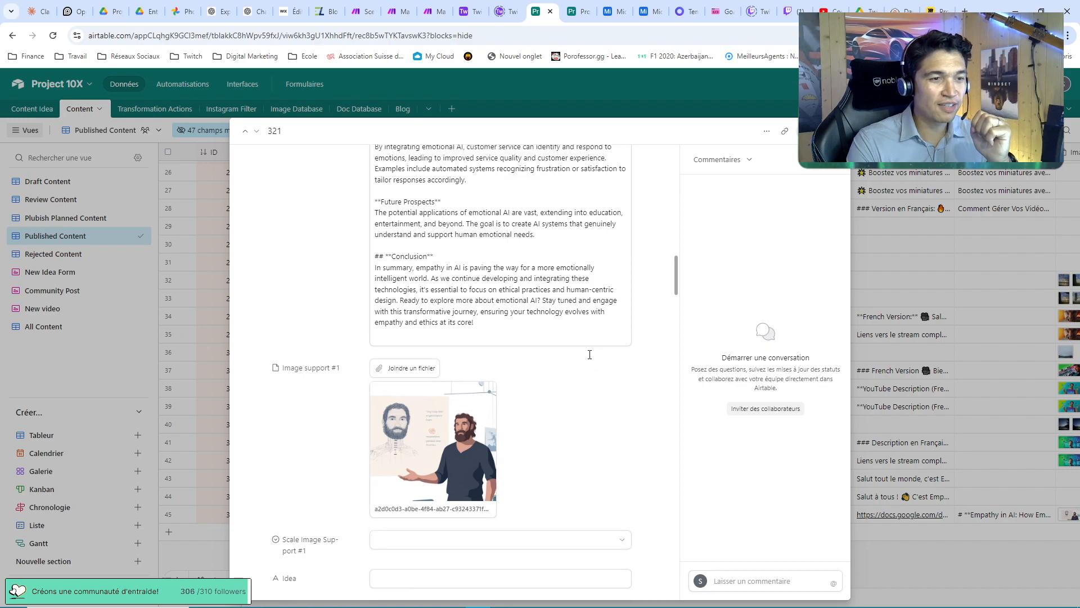
scroll(594, 358, "down", 5)
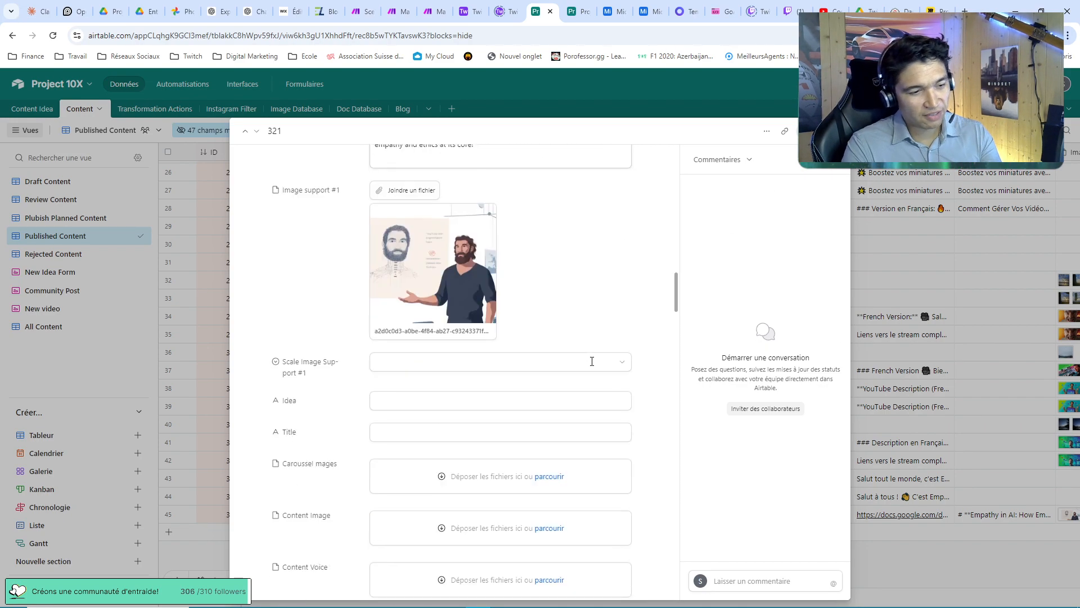
scroll(585, 357, "up", 15)
scroll(582, 358, "up", 4)
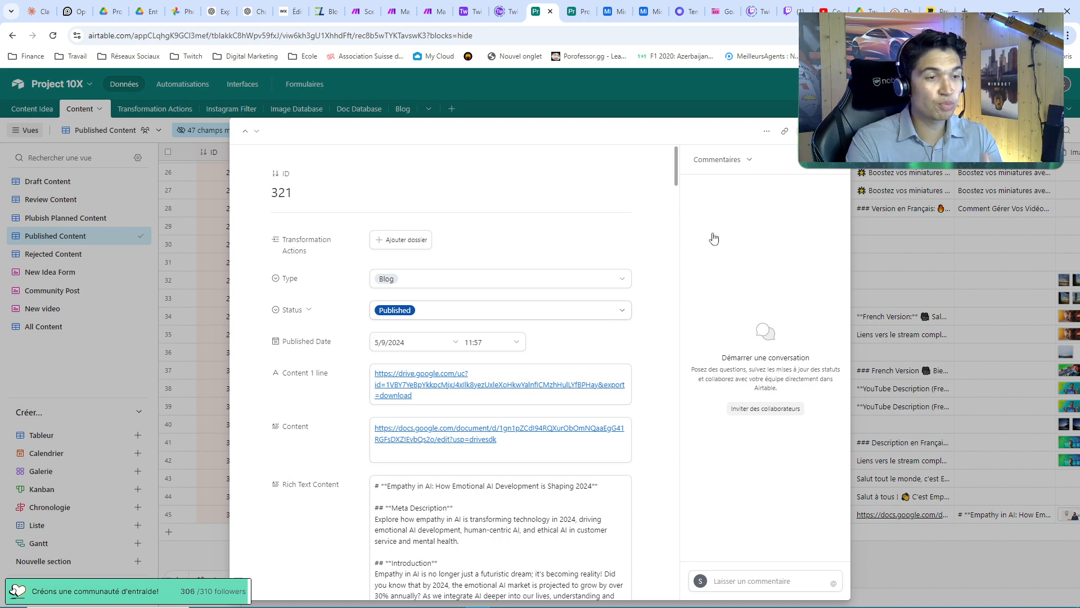
key("Escape")
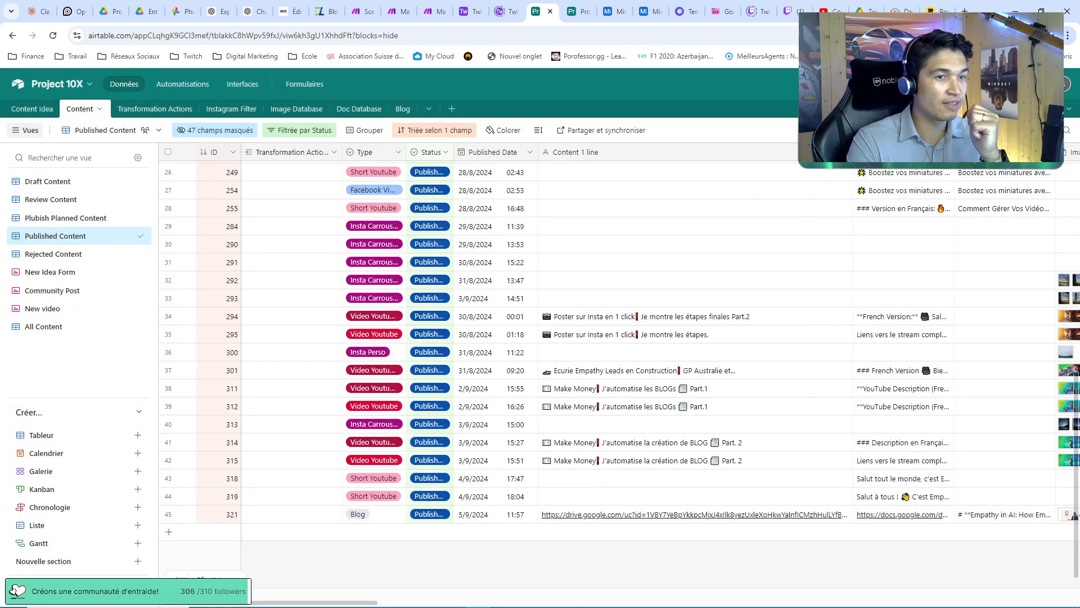
Switch to Make's Marketing 2 - Publish to Social Networks scenario and open the last run details of the lowest branch's OpenAI module
left_click(434, 12)
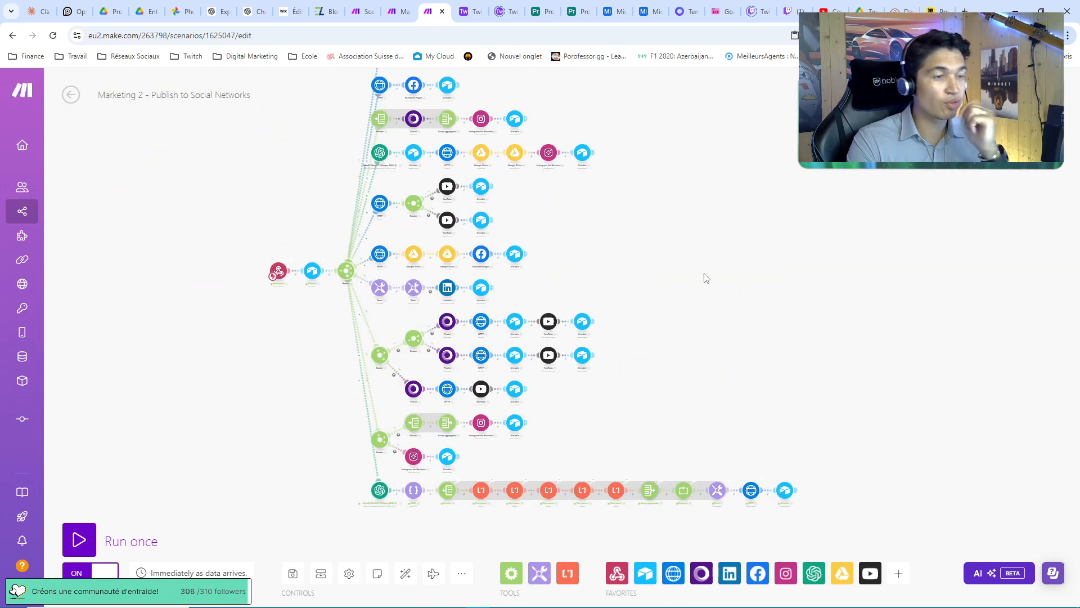
left_click_drag(707, 276, 638, 180)
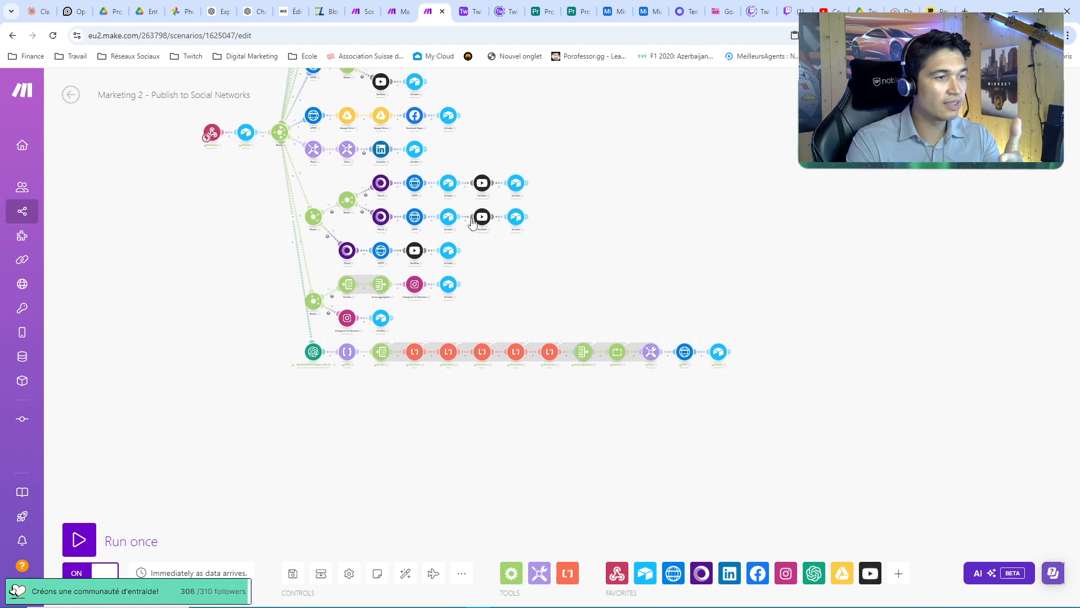
scroll(608, 350, "up", 5)
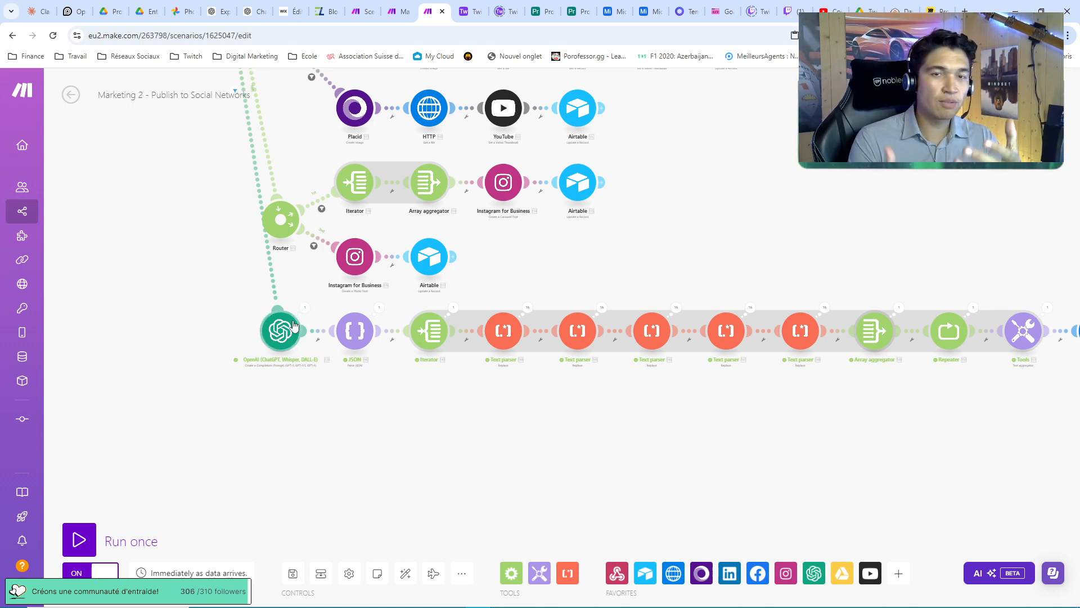
left_click(304, 307)
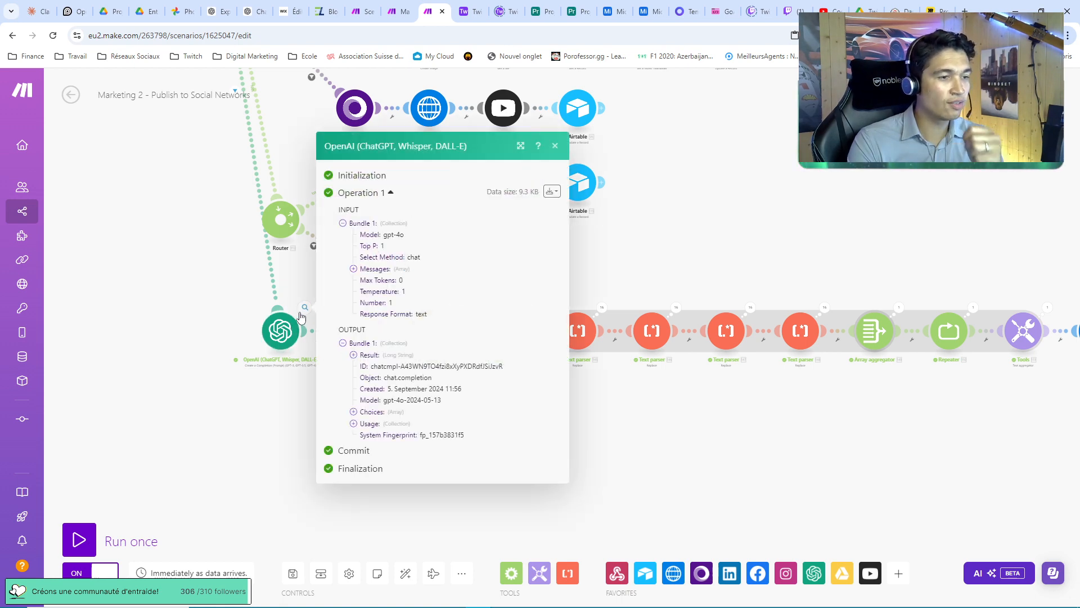
Expand the content of the second input message and examine its JSON formatting instructions and the blog article passed as user input
left_click(353, 269)
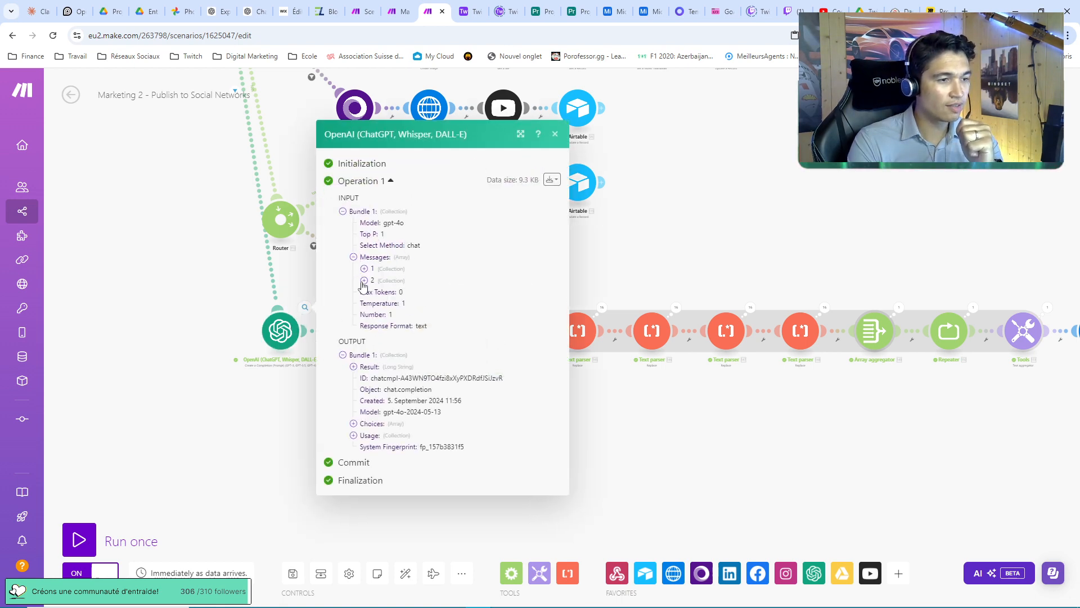
left_click(364, 280)
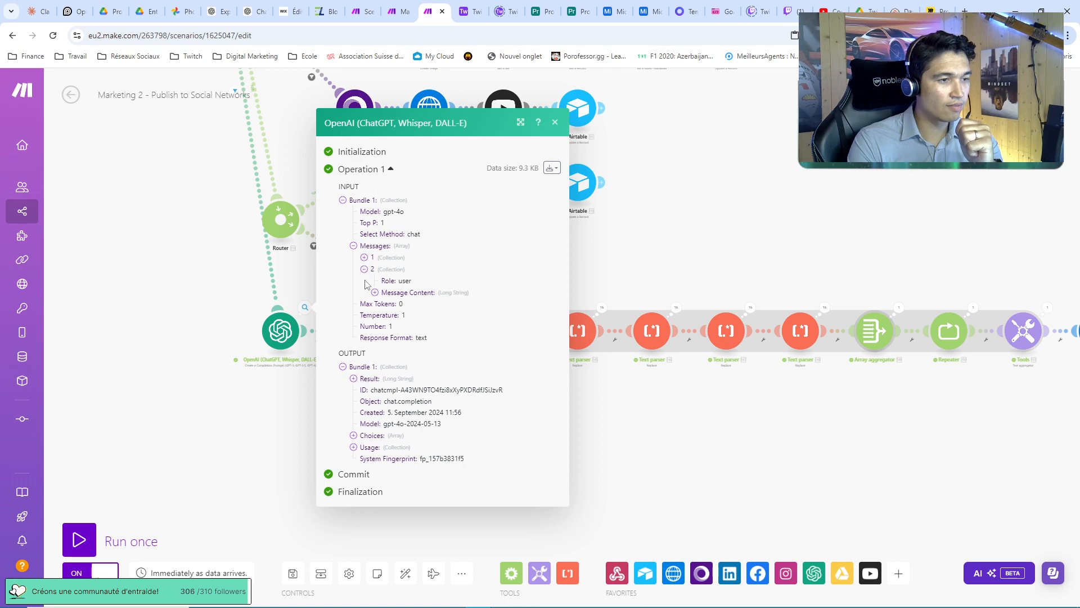
left_click(375, 292)
scroll(417, 302, "down", 2)
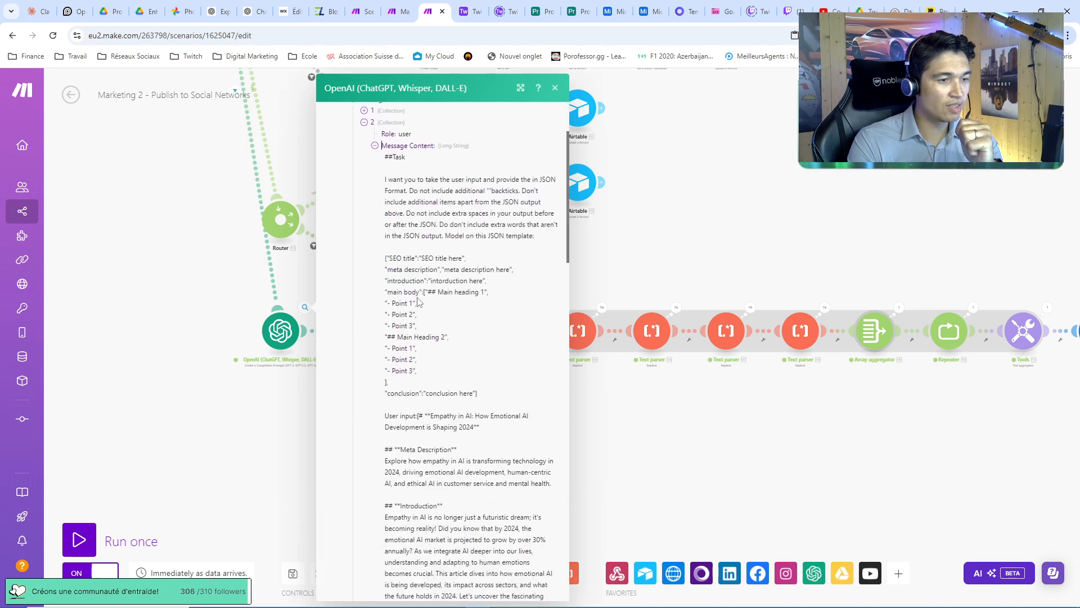
scroll(417, 302, "down", 4)
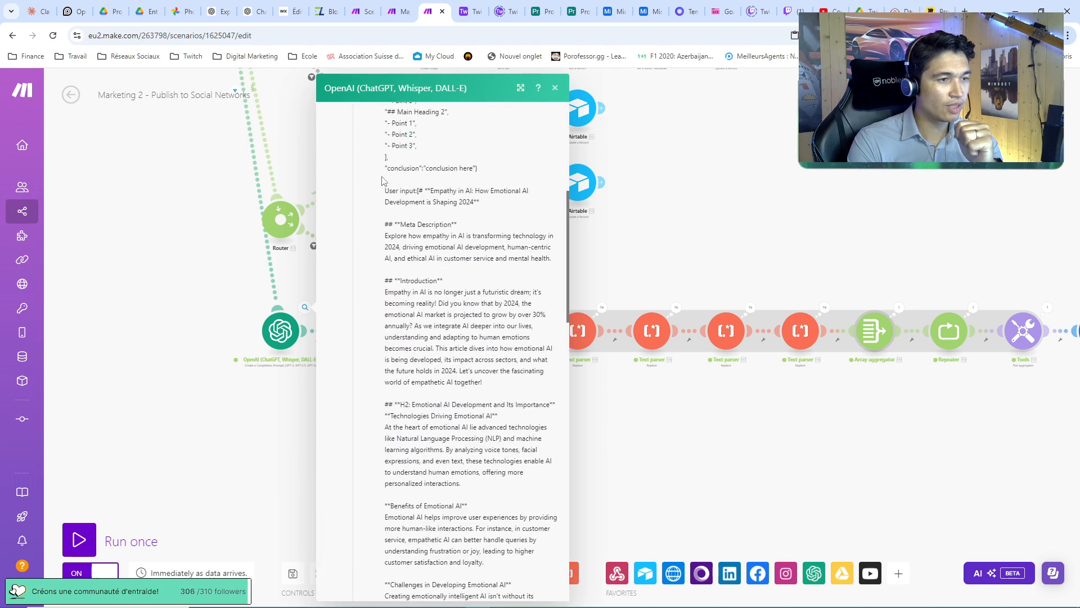
scroll(411, 266, "up", 4)
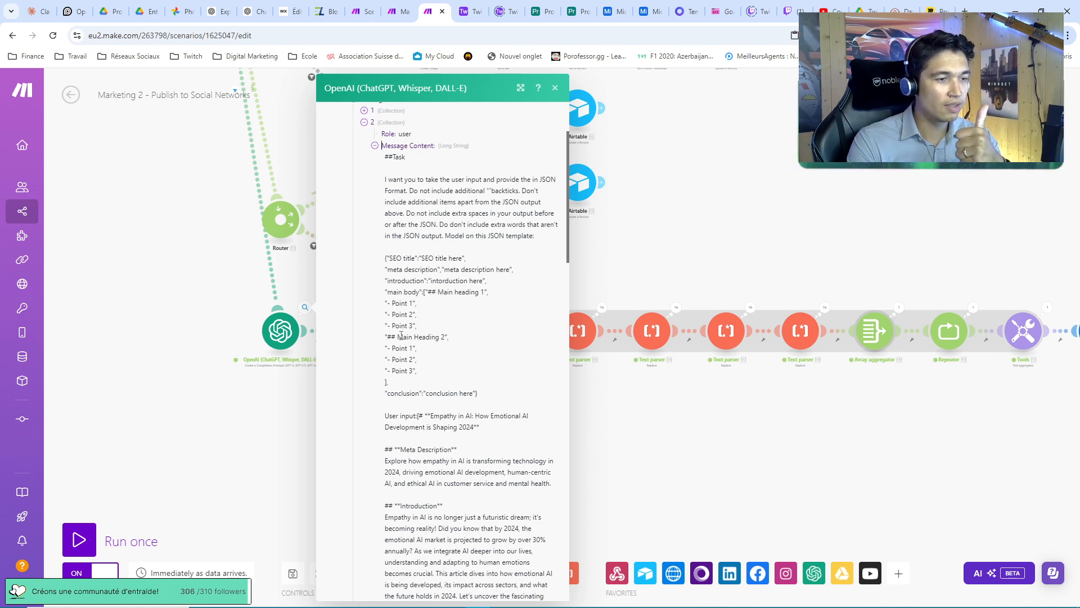
Read through the rest of the OpenAI module's input article, expand its output result, examine the generated JSON and close the run details
scroll(457, 374, "down", 2)
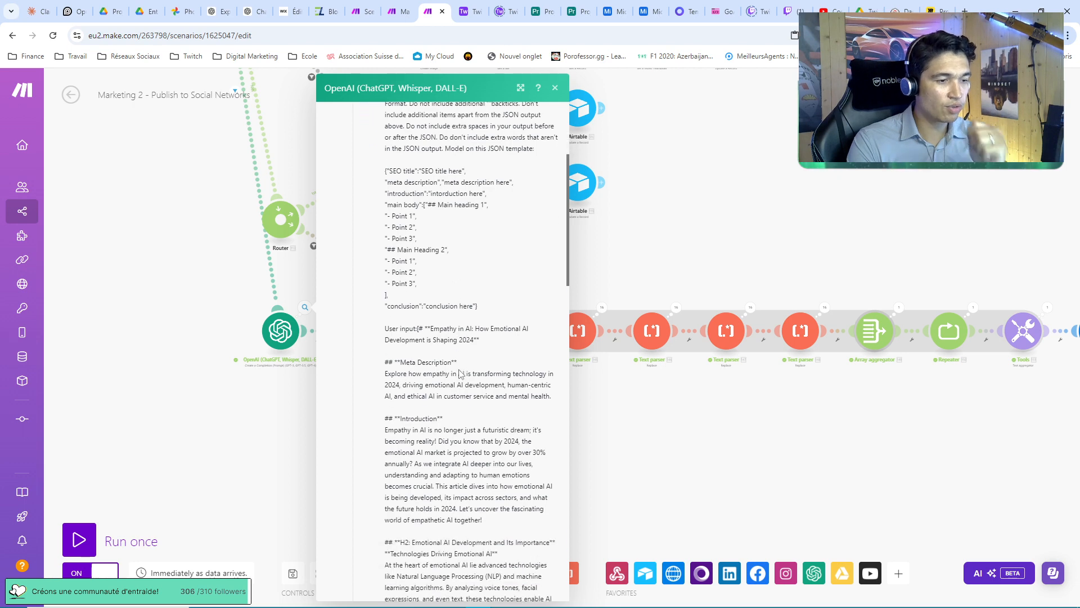
scroll(460, 369, "down", 7)
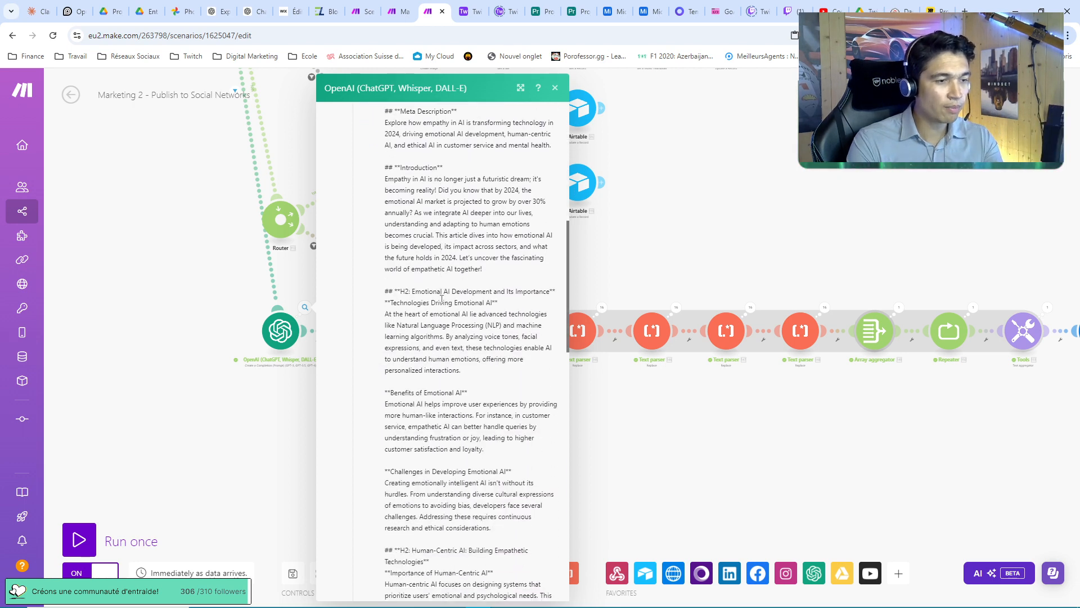
scroll(441, 445, "down", 10)
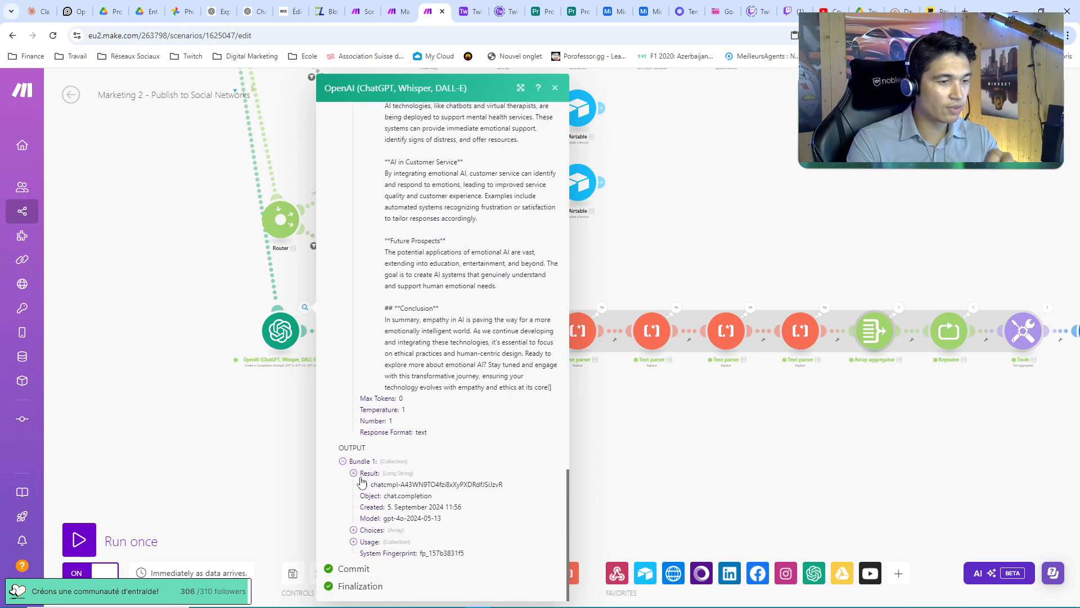
left_click(354, 473)
scroll(371, 427, "down", 3)
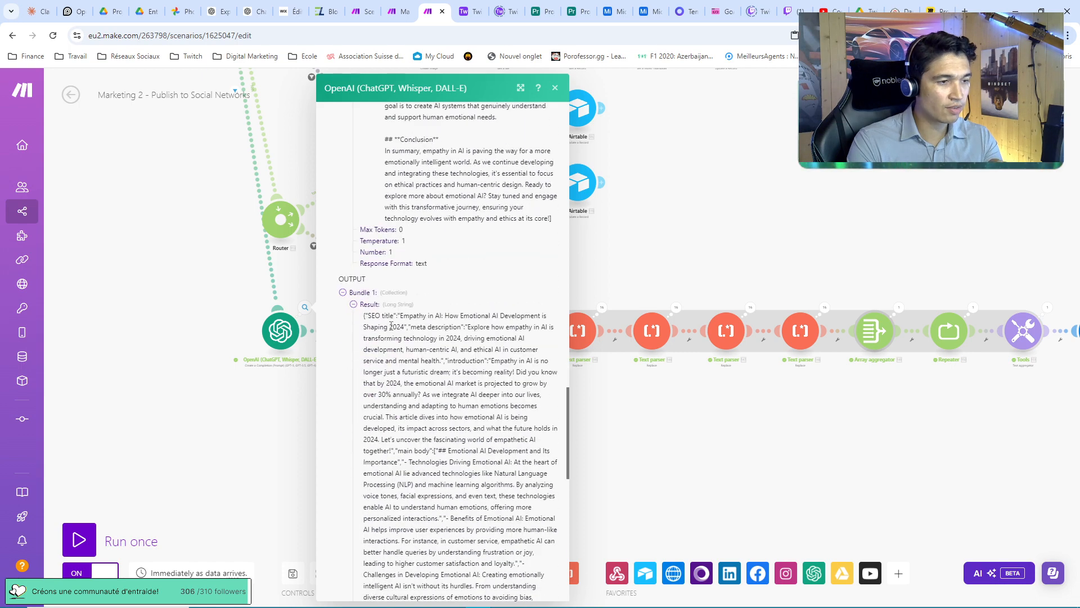
scroll(391, 325, "down", 8)
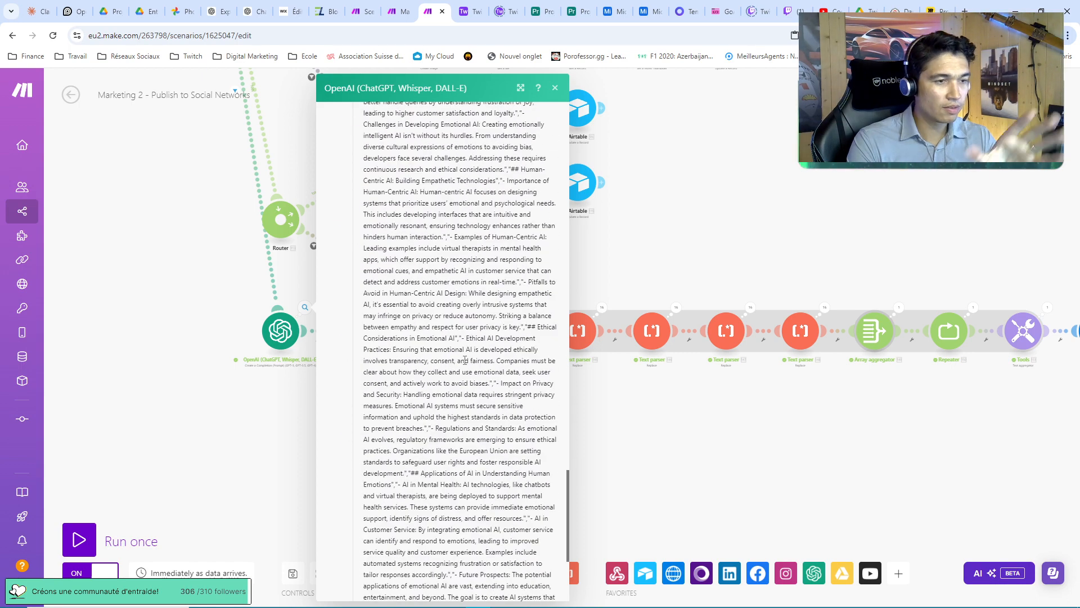
left_click(682, 406)
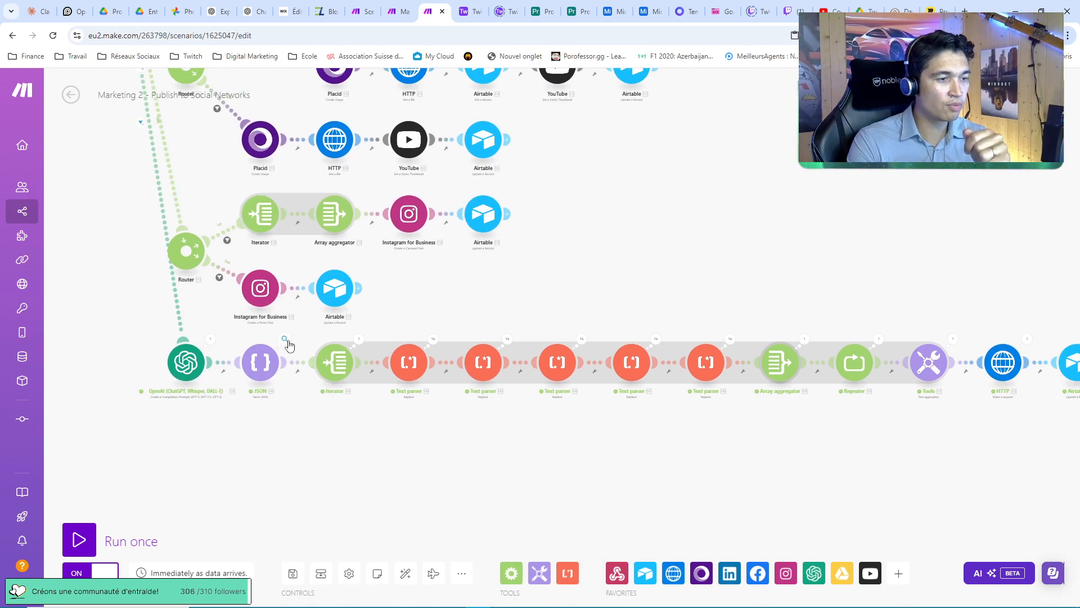
Open the JSON module's last run details and examine the parsed SEO title, meta description, introduction and conclusion
left_click(286, 341)
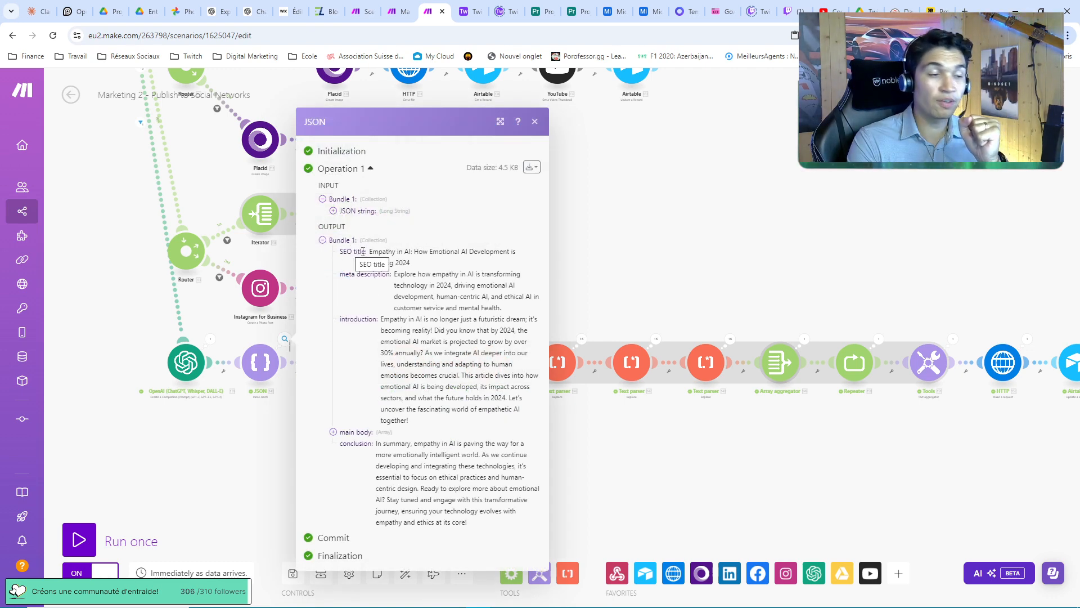
left_click_drag(432, 265, 383, 251)
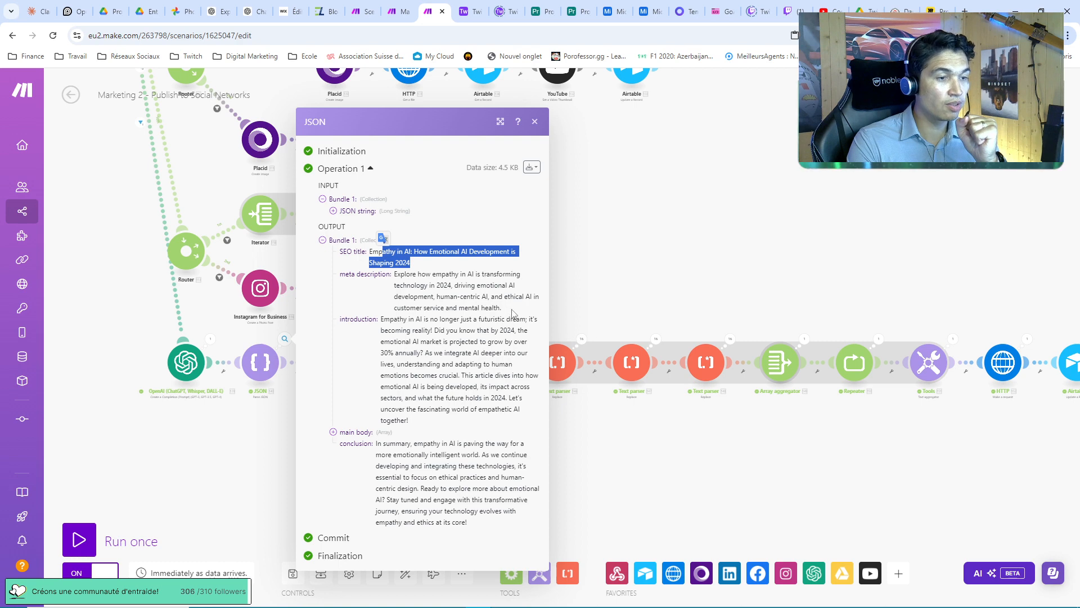
left_click_drag(509, 309, 396, 274)
left_click_drag(452, 410, 382, 319)
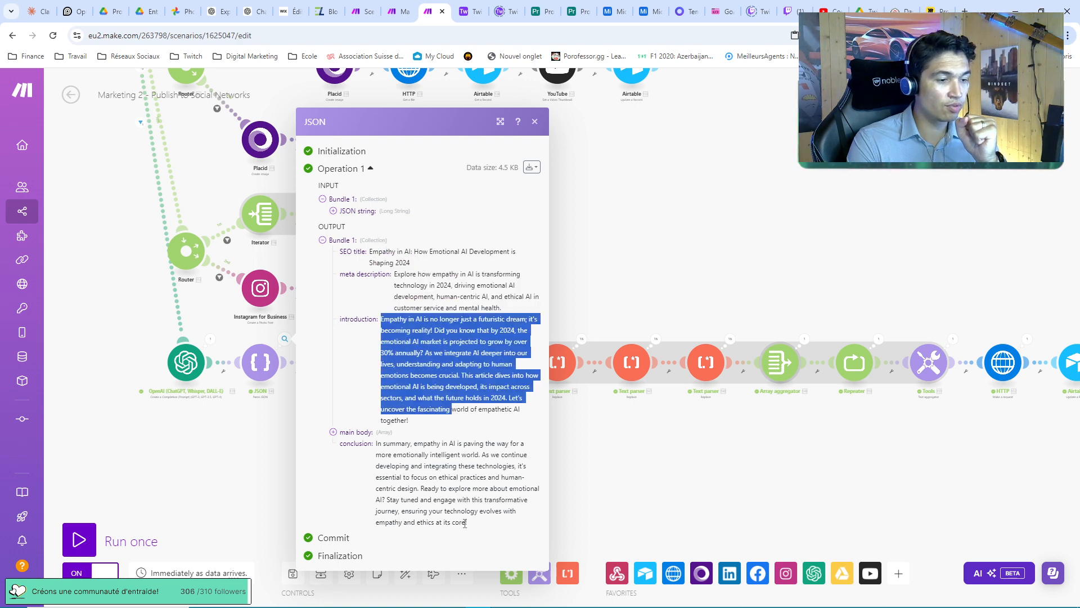
left_click_drag(465, 523, 376, 468)
Expand the main body array in the JSON output, examine its headings and points, and close the run details
left_click(333, 432)
scroll(409, 406, "down", 3)
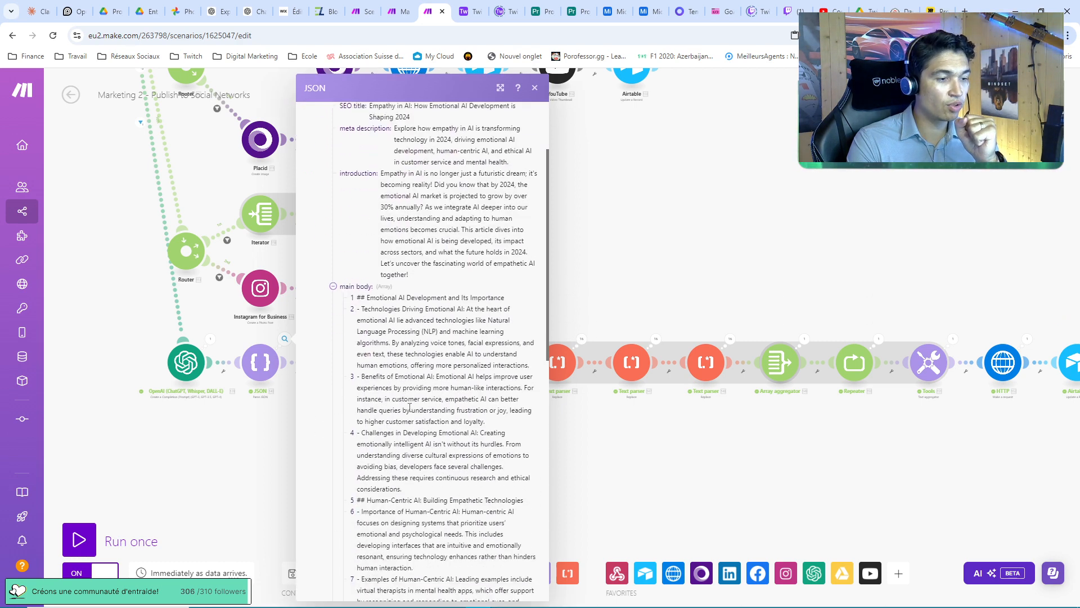
scroll(409, 406, "down", 1)
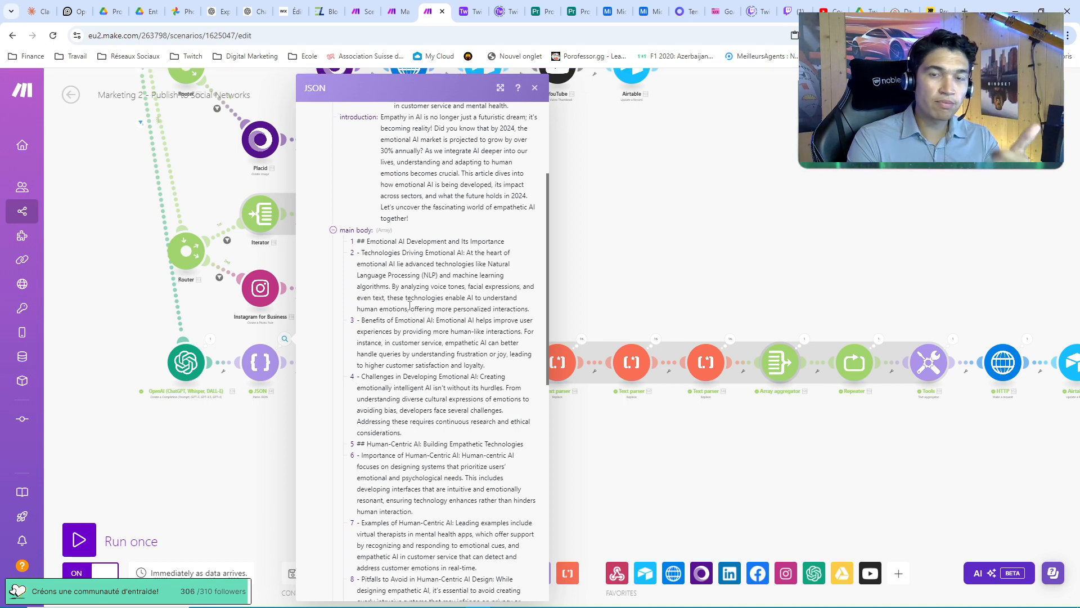
left_click_drag(358, 245, 505, 242)
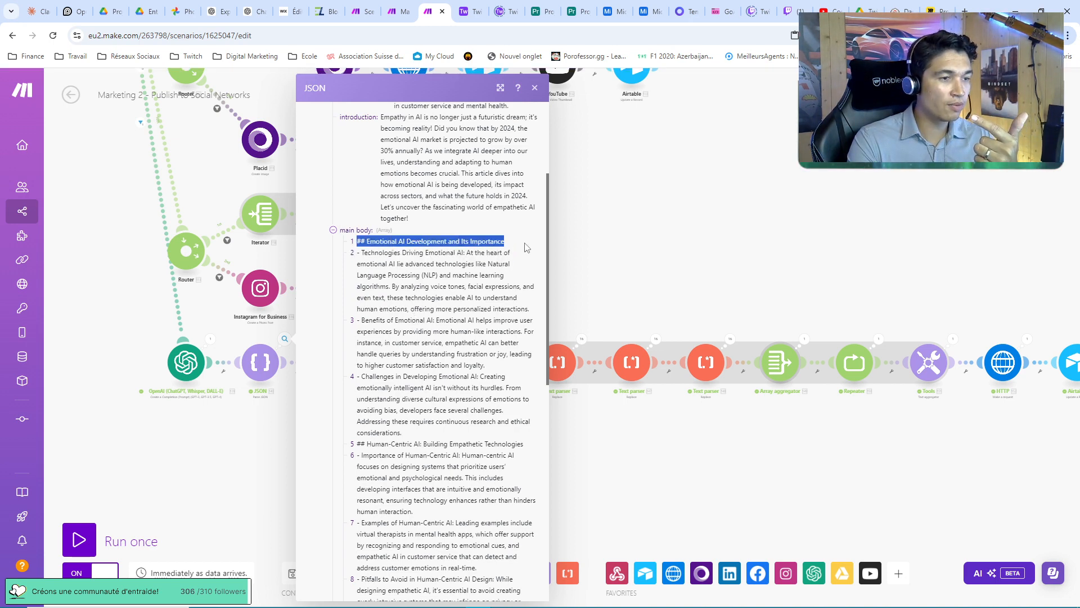
left_click(619, 463)
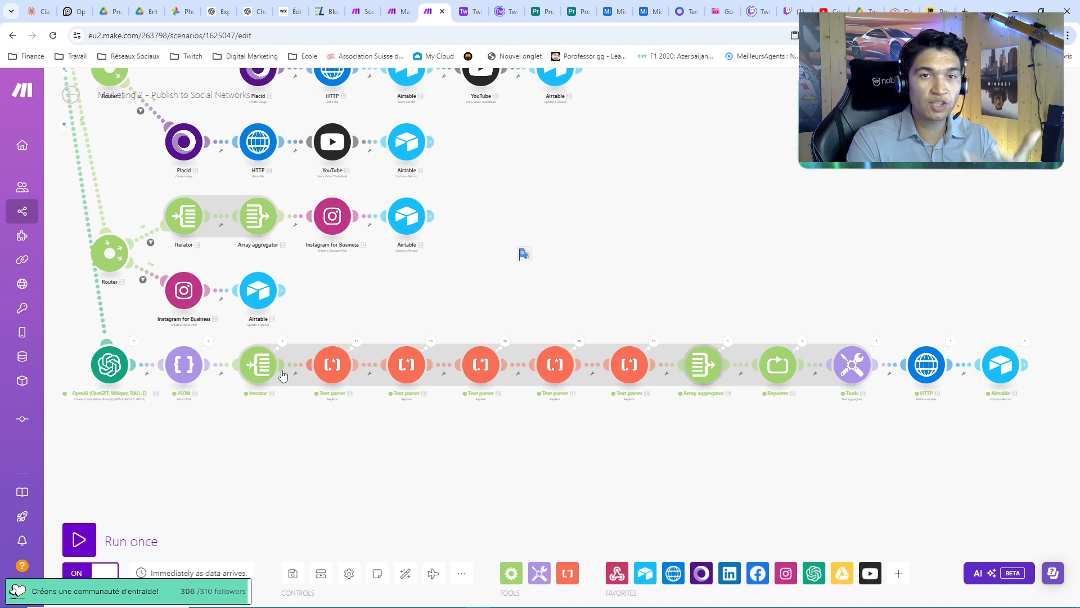
Open the first Text parser's settings, examine its ## heading pattern and h2 replacement value, and close them
left_click(332, 365)
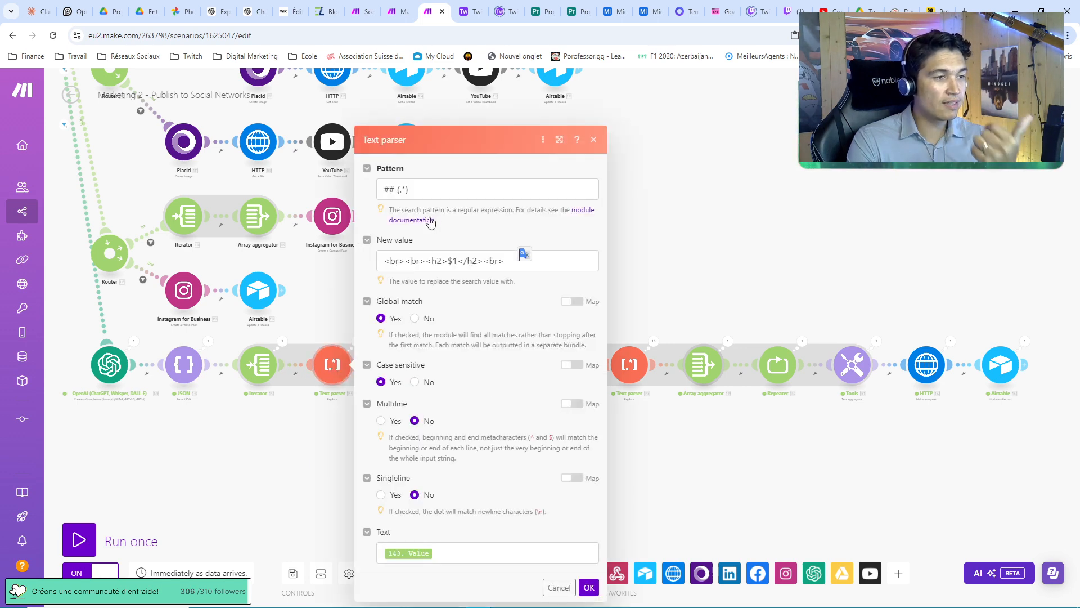
left_click_drag(420, 193, 381, 192)
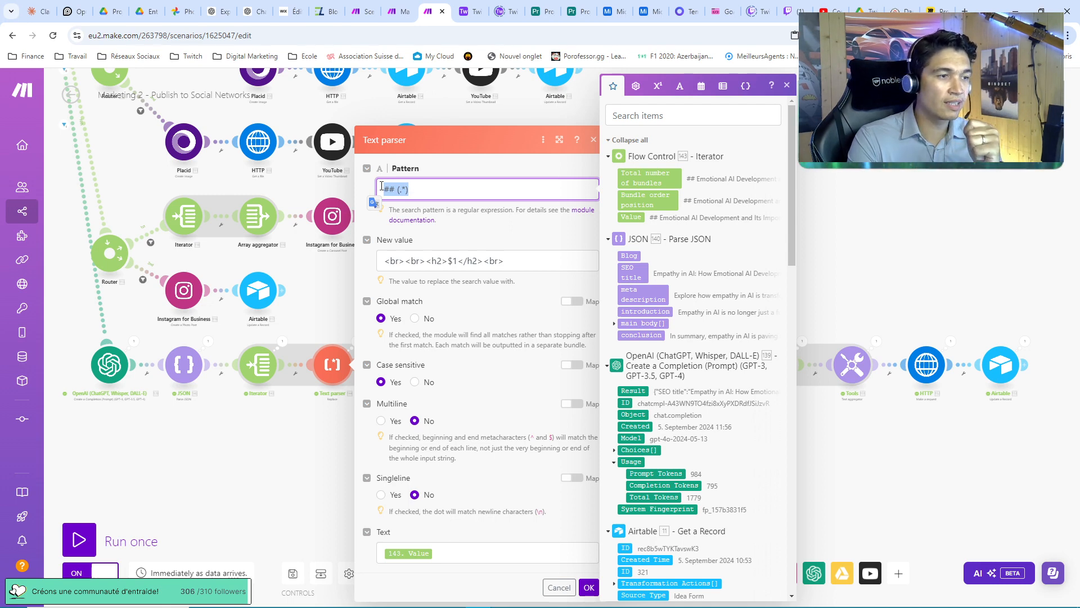
left_click(388, 189)
left_click_drag(516, 265, 392, 258)
left_click(406, 260)
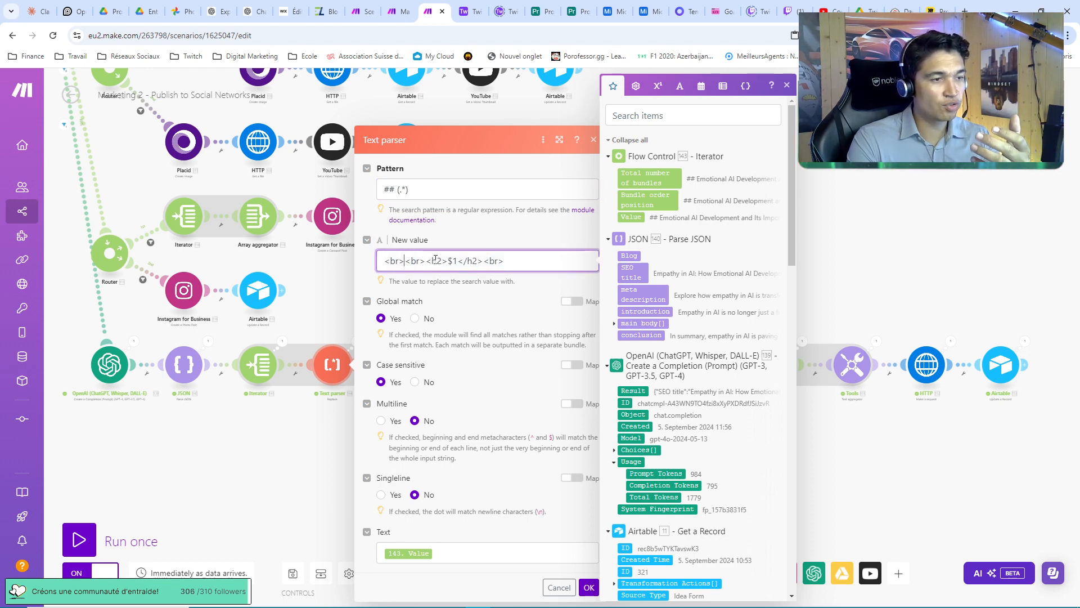
left_click_drag(432, 259, 437, 259)
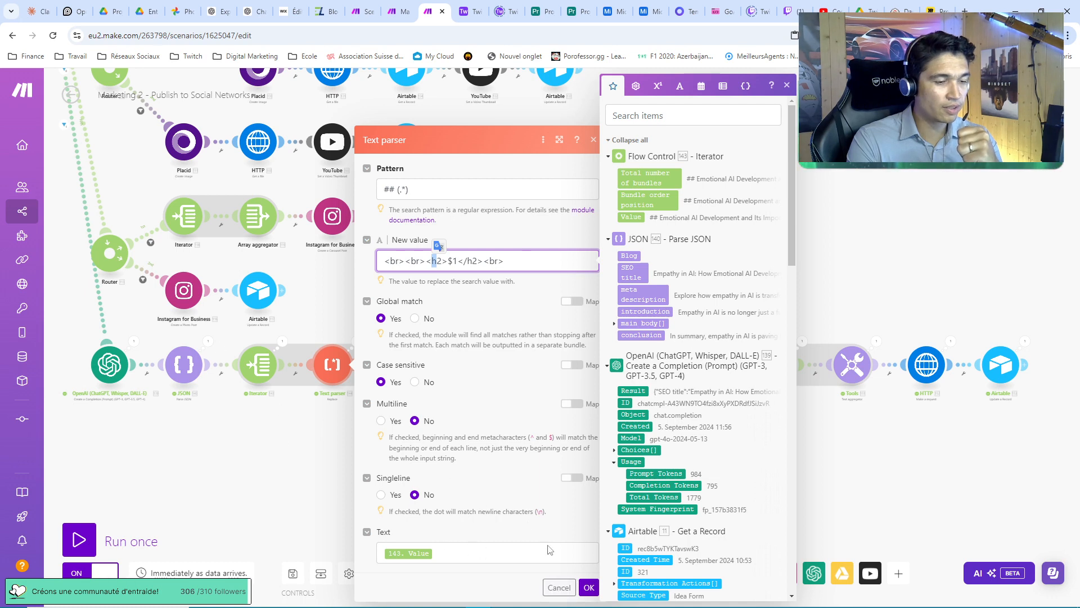
left_click(589, 588)
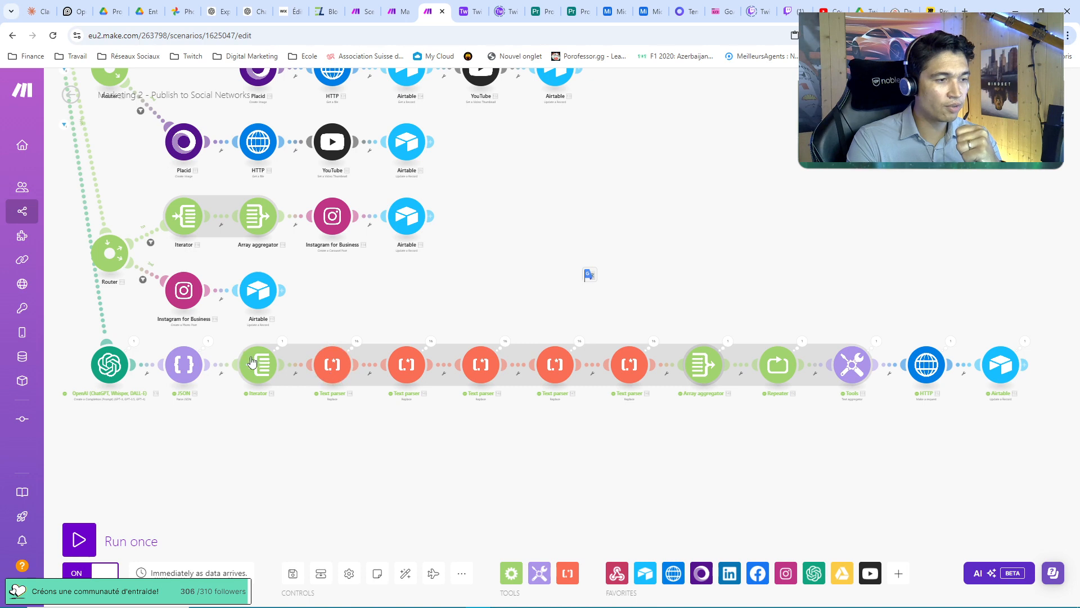
Check the Iterator's array mapping and the second Text parser's <li> replacement value, closing each module's settings
left_click(274, 367)
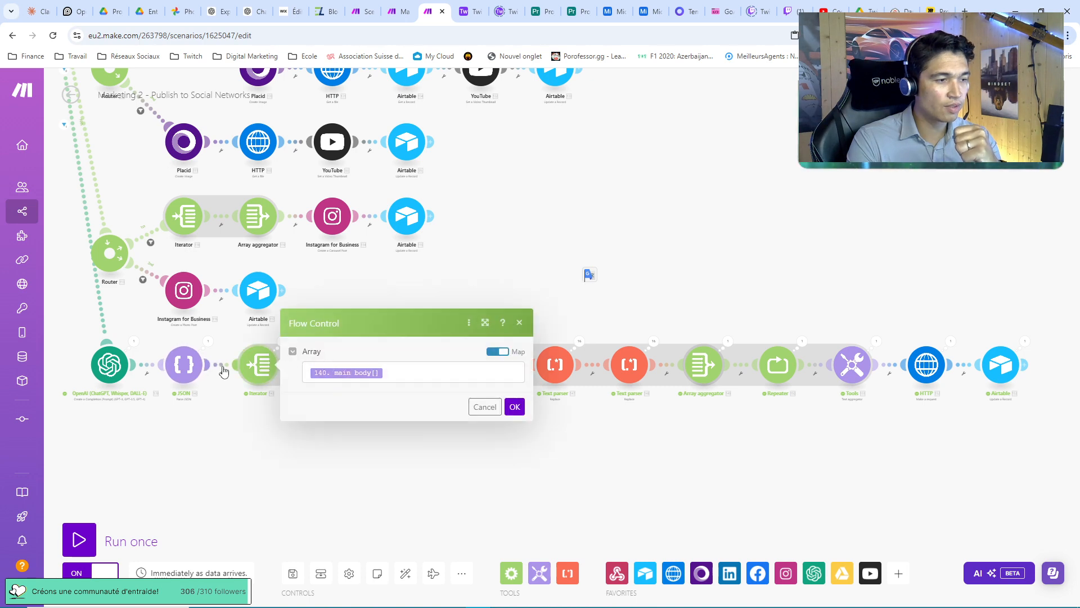
left_click(520, 325)
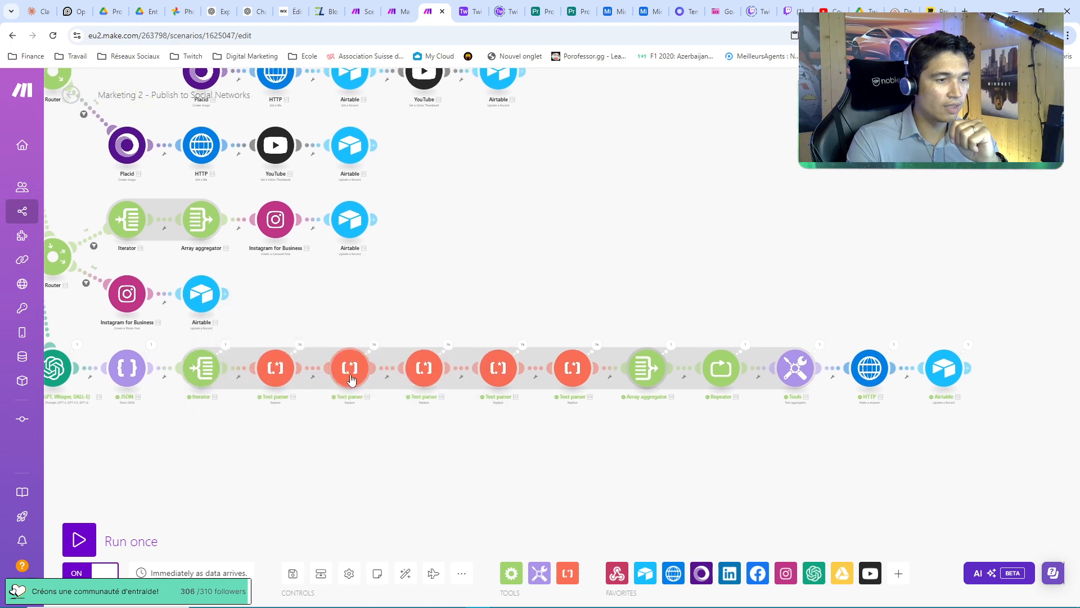
left_click(349, 373)
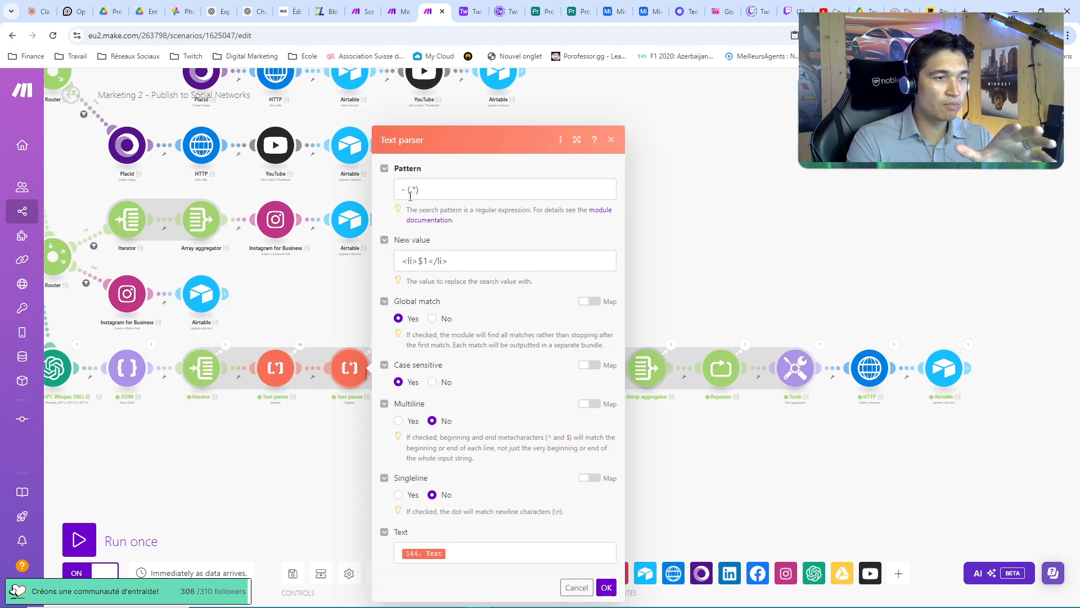
left_click_drag(454, 261, 399, 262)
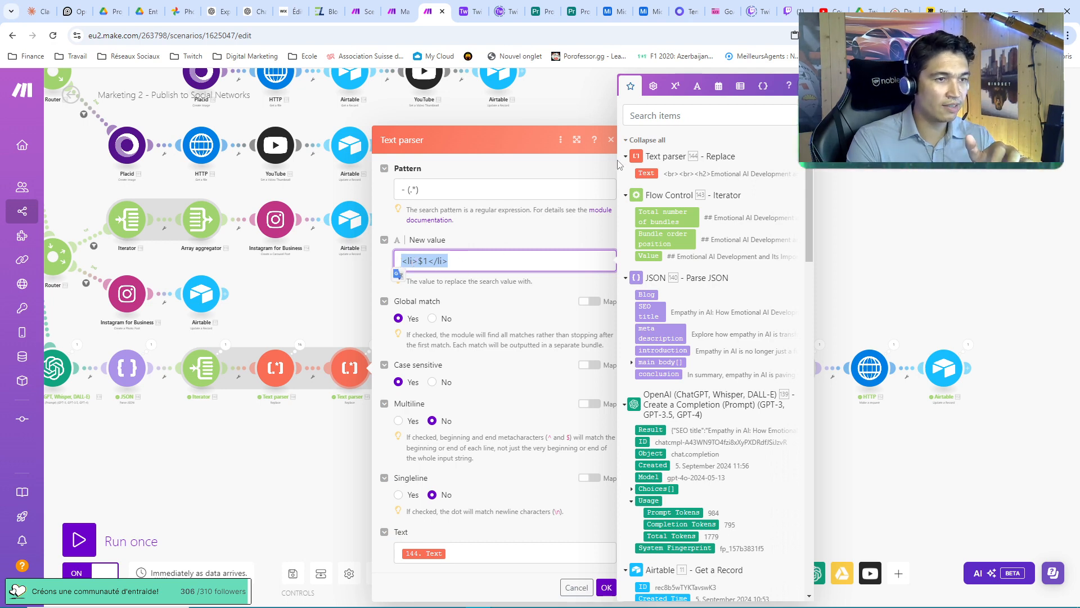
left_click(611, 140)
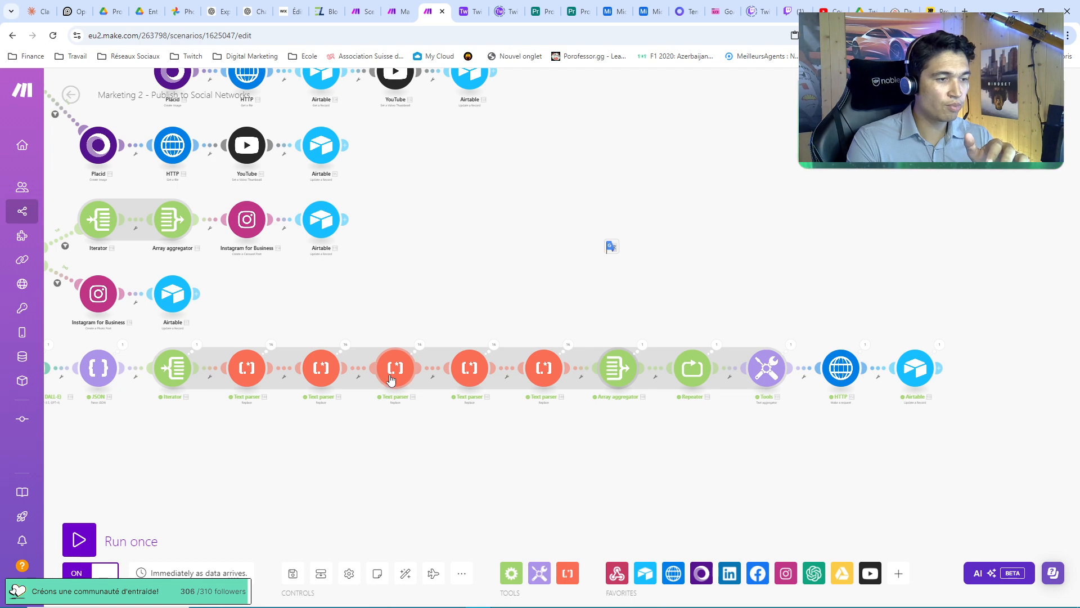
Examine the <ul> and </ul> replacement values in the third and fourth Text parser modules, closing each one's settings
left_click(390, 380)
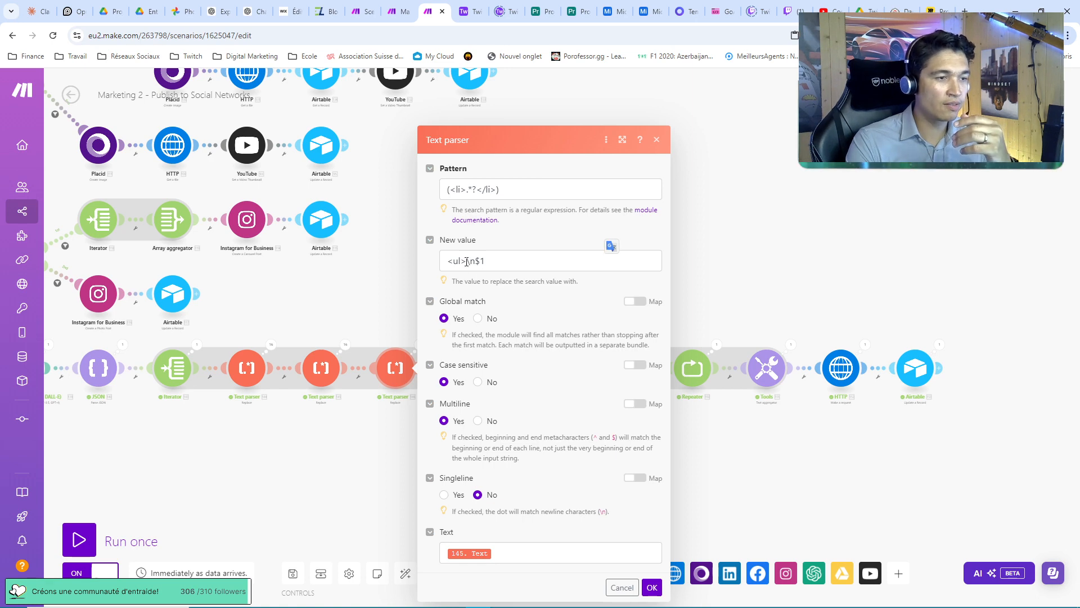
left_click_drag(466, 262, 442, 261)
left_click(660, 144)
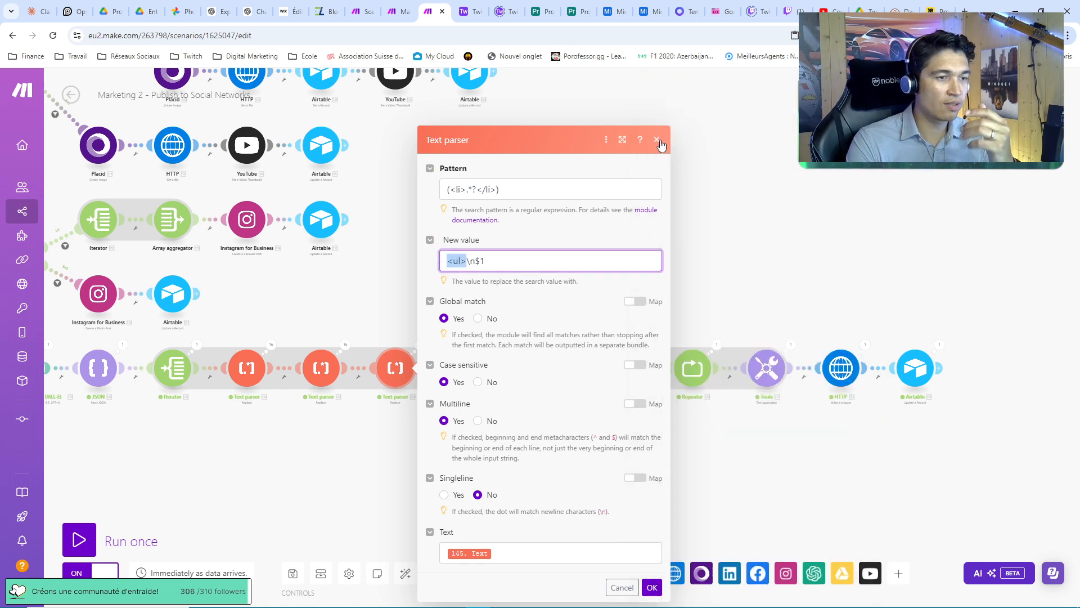
left_click(660, 144)
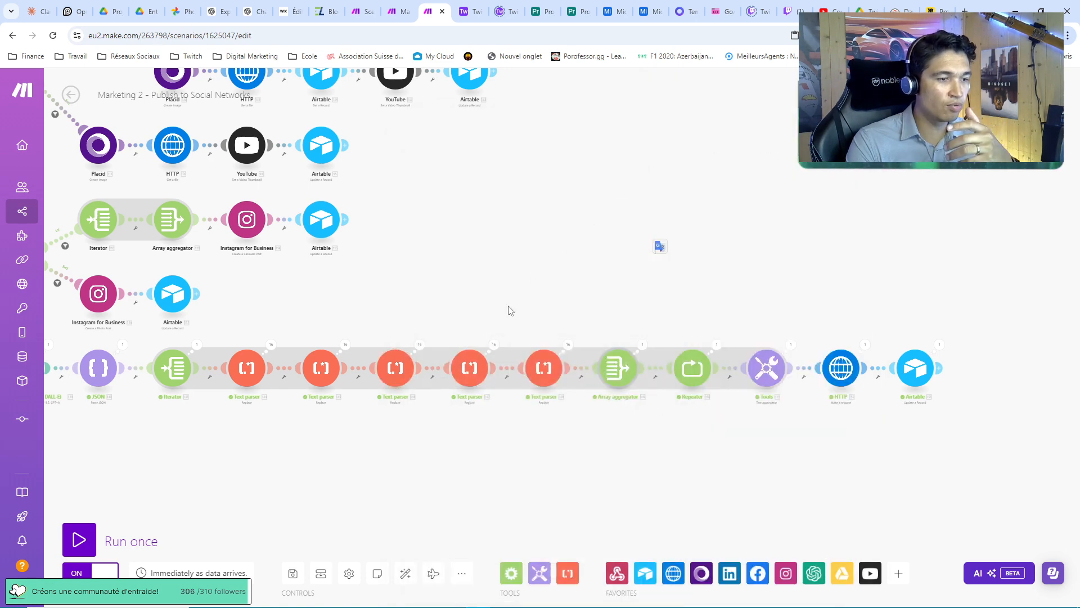
left_click(473, 375)
triple_click(574, 261)
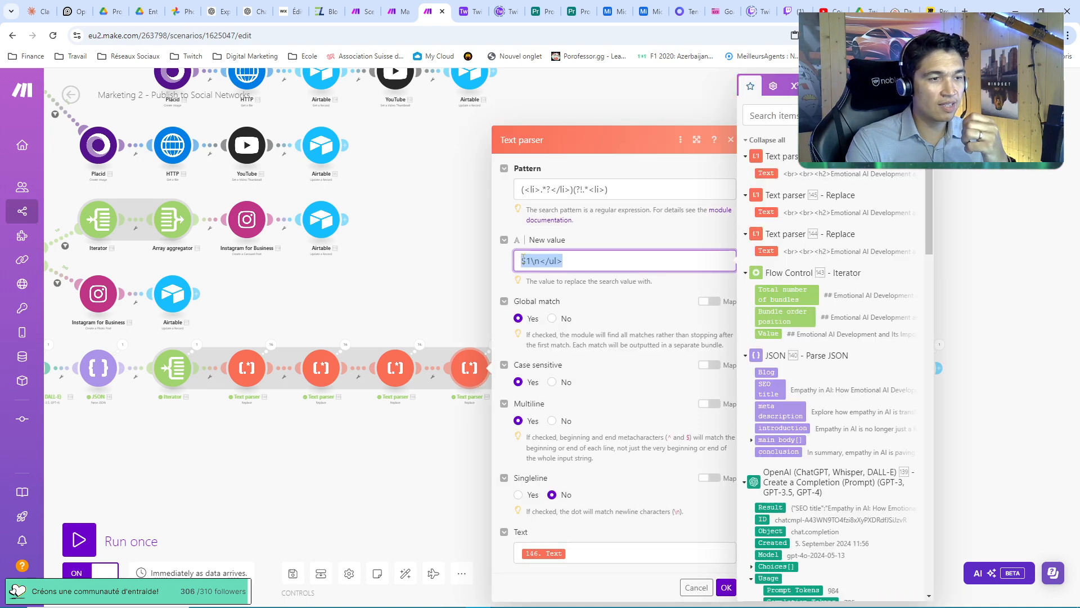
left_click(730, 139)
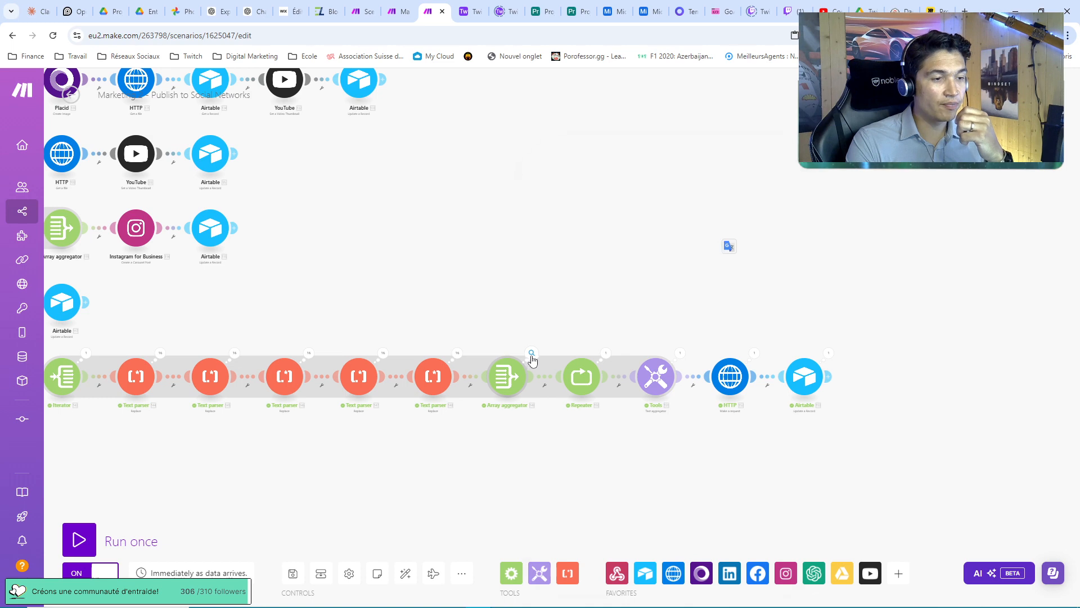
Open the Array aggregator's last run details, expand the first item of its output array, examine its HTML value and close them
left_click(531, 355)
left_click(581, 496)
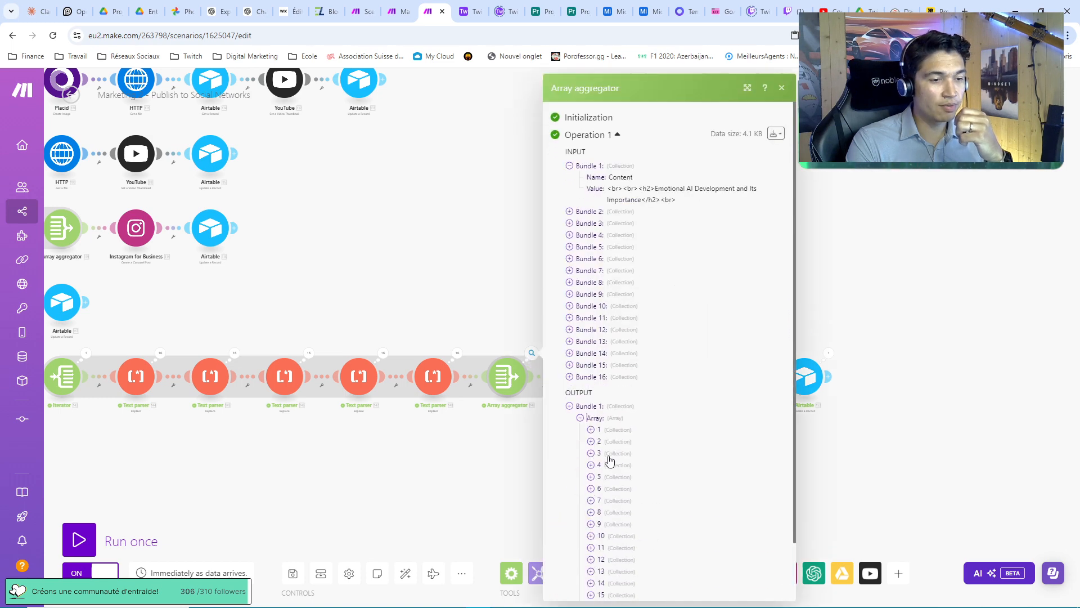
scroll(613, 428, "down", 2)
left_click(591, 364)
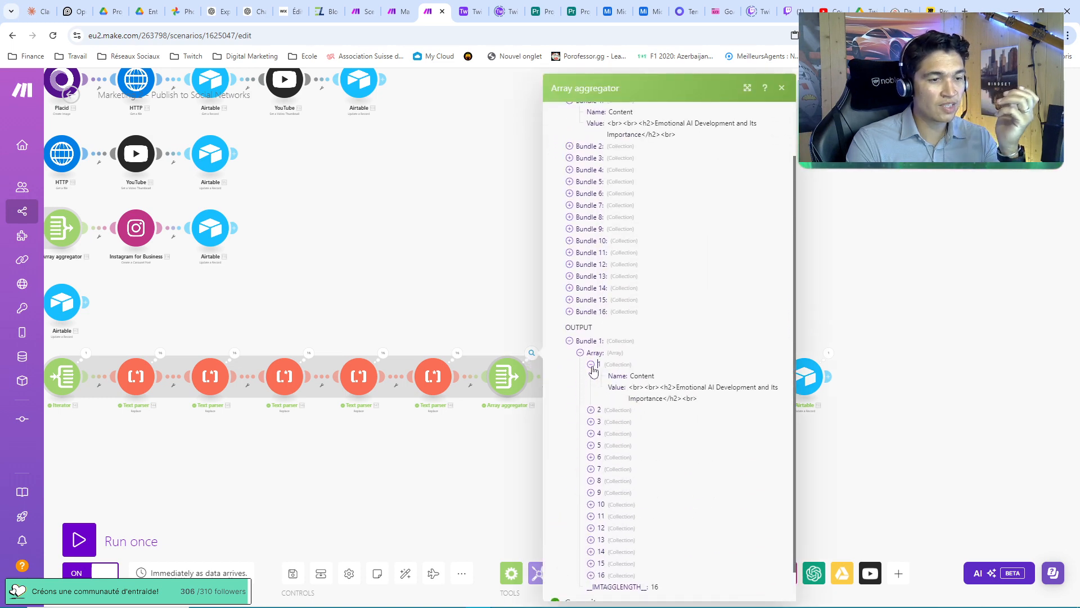
left_click_drag(629, 386, 699, 399)
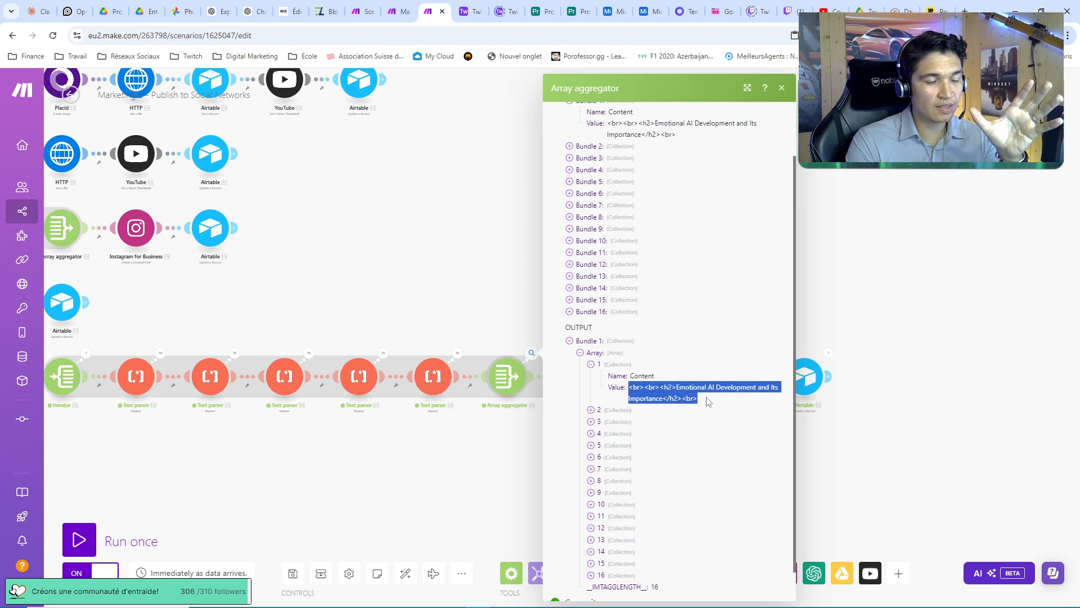
left_click(782, 87)
Open the Tools text aggregator's last run details and expand its output text to examine the combined HTML
left_click_drag(740, 234, 651, 201)
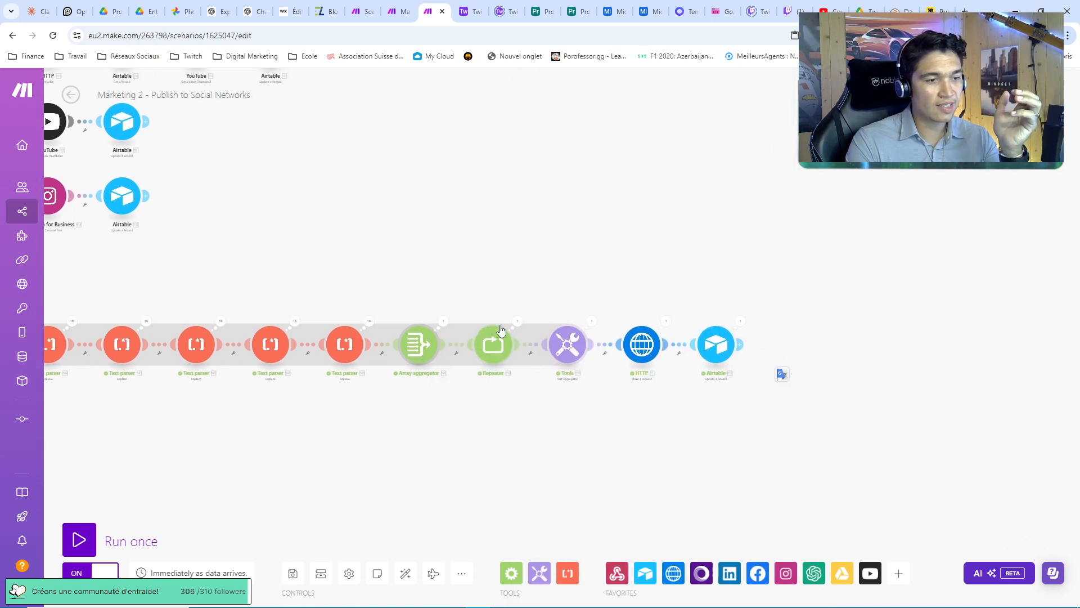
scroll(574, 352, "up", 2)
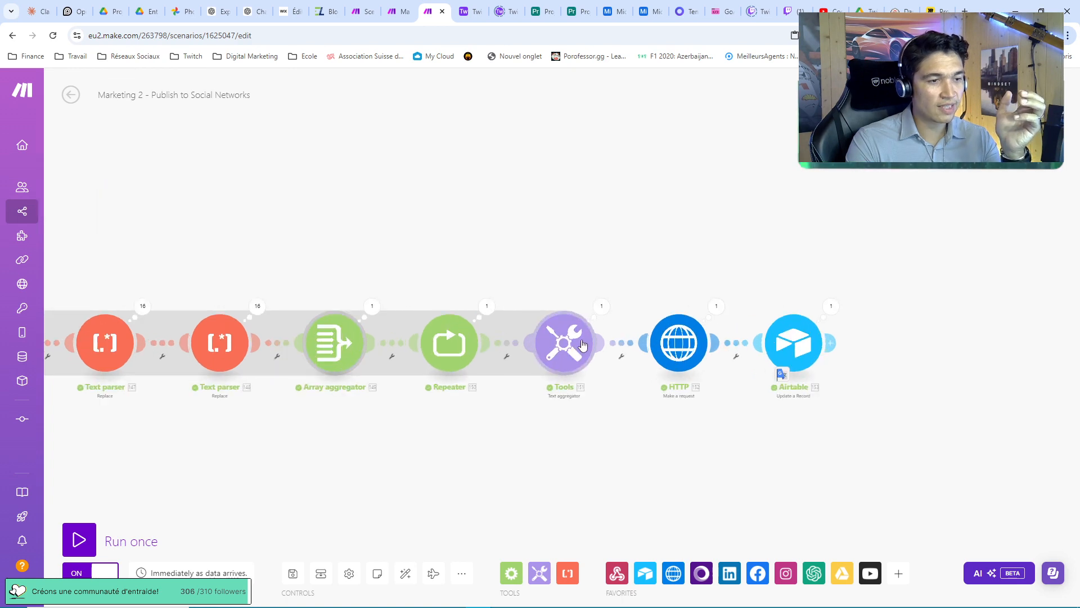
left_click(600, 307)
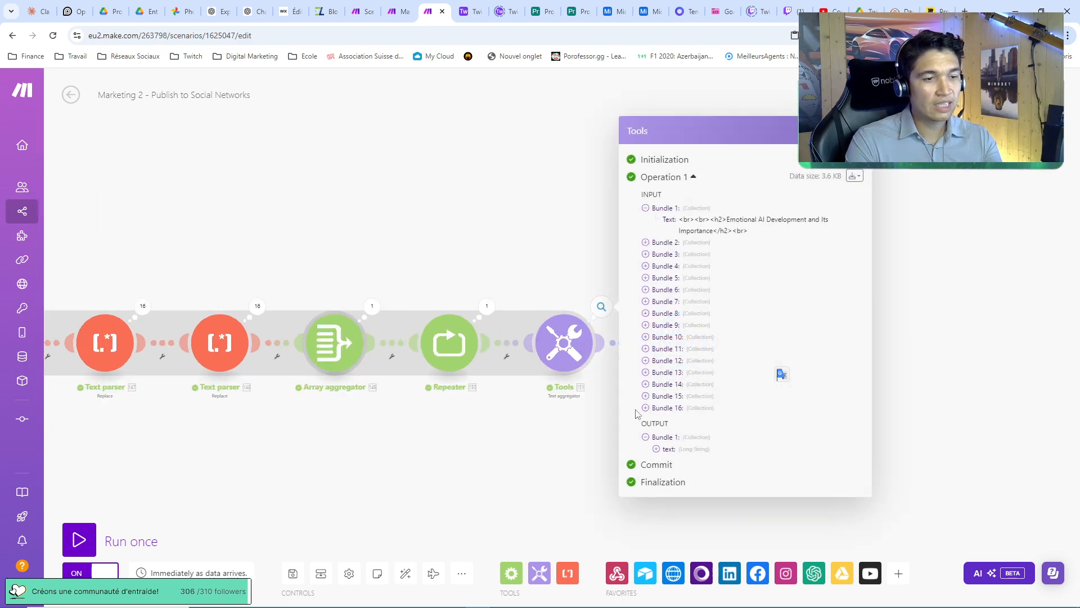
left_click(656, 449)
scroll(680, 366, "down", 10)
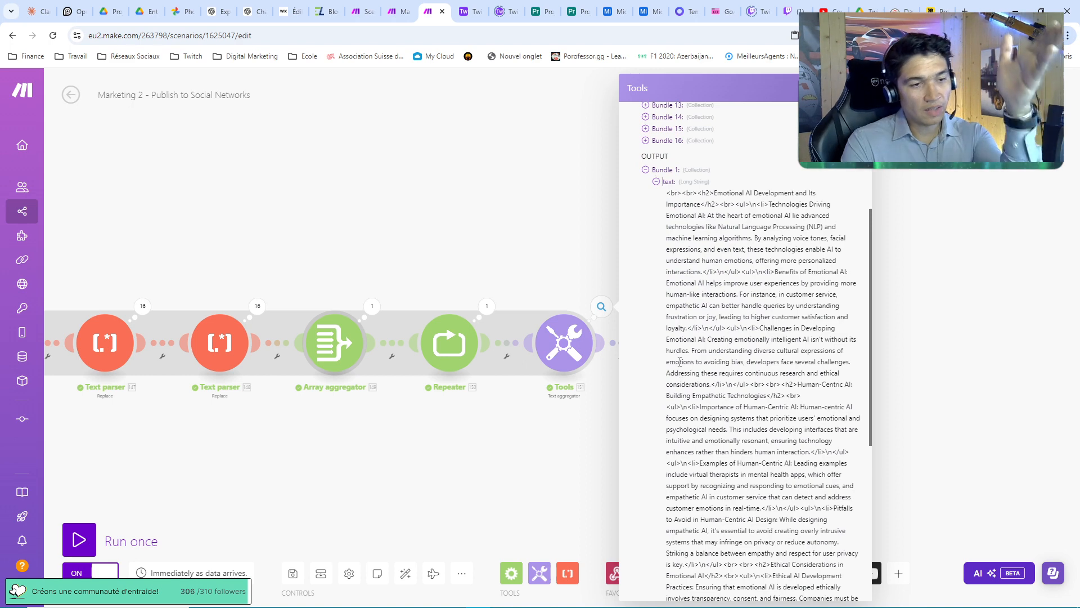
Read the rest of the combined HTML output, and examine the HTTP module's POST settings and JSON request content, closing its settings
scroll(681, 362, "down", 5)
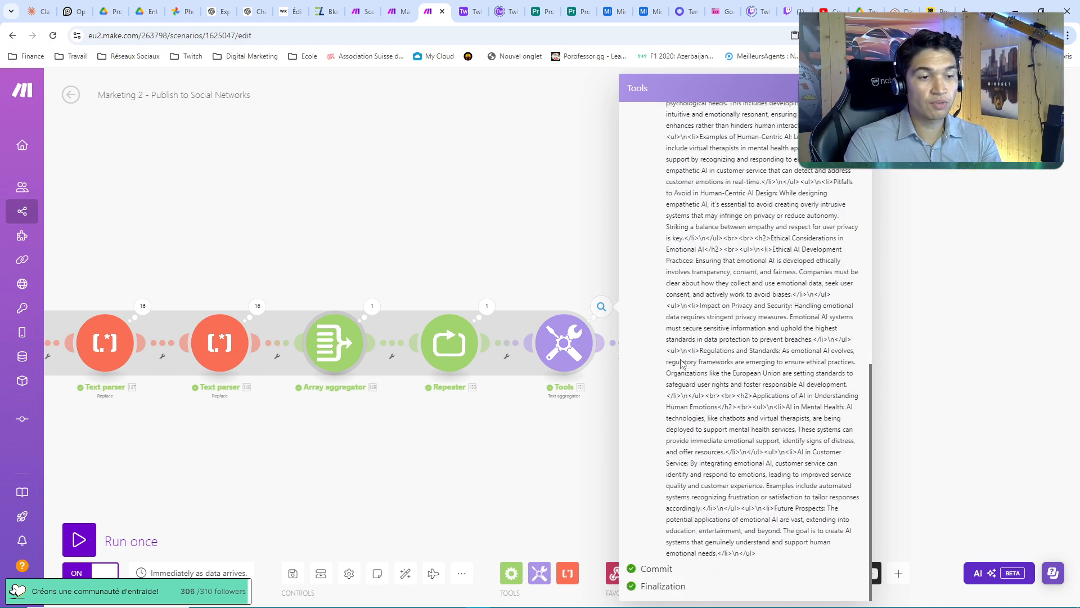
left_click_drag(951, 272, 832, 329)
left_click_drag(631, 277, 677, 220)
left_click(603, 337)
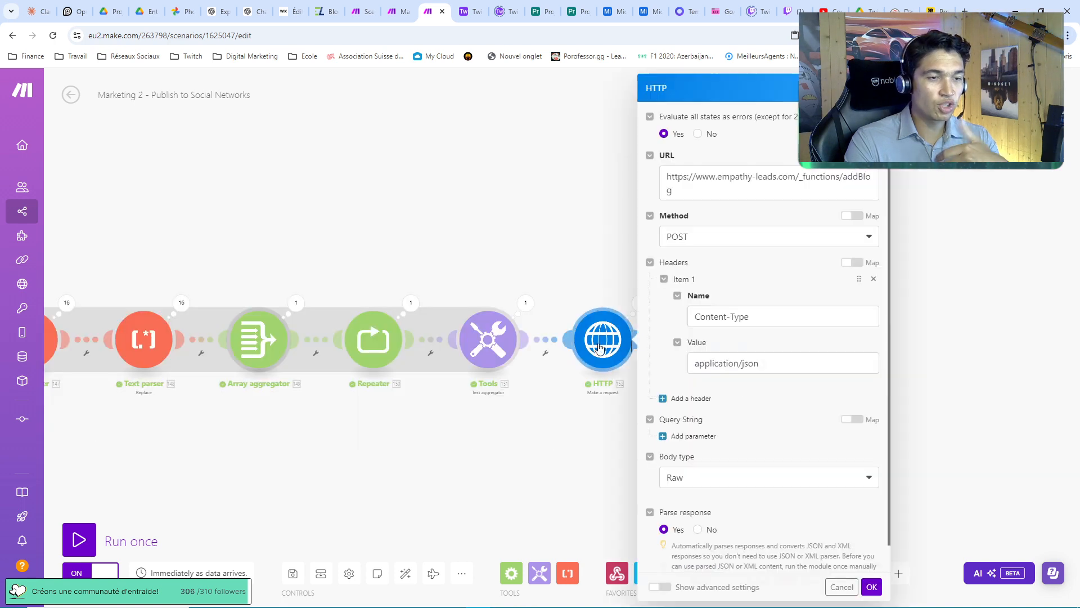
scroll(742, 387, "down", 4)
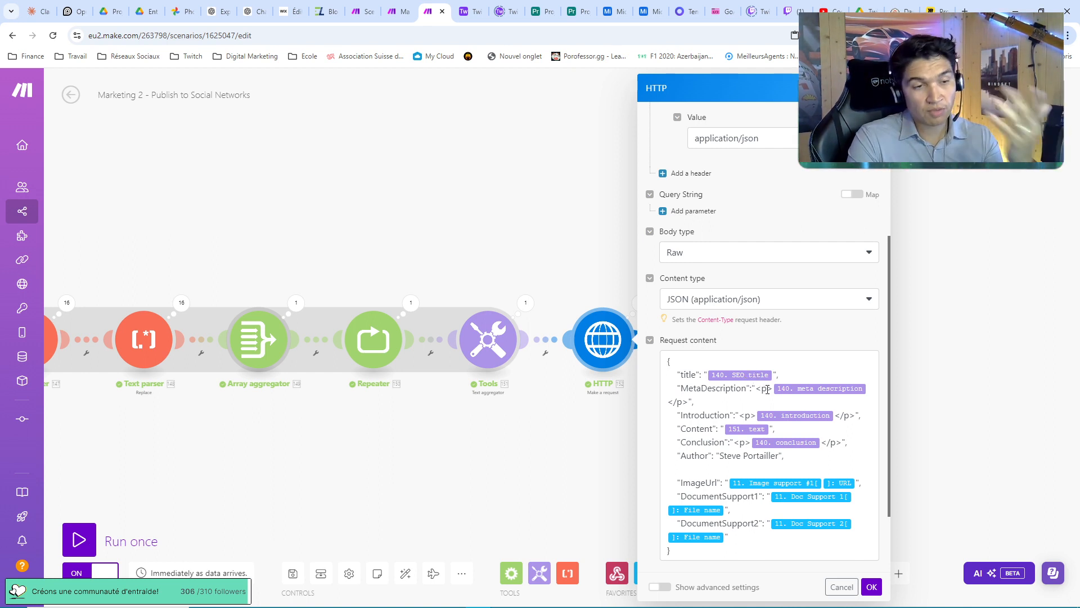
left_click(718, 373)
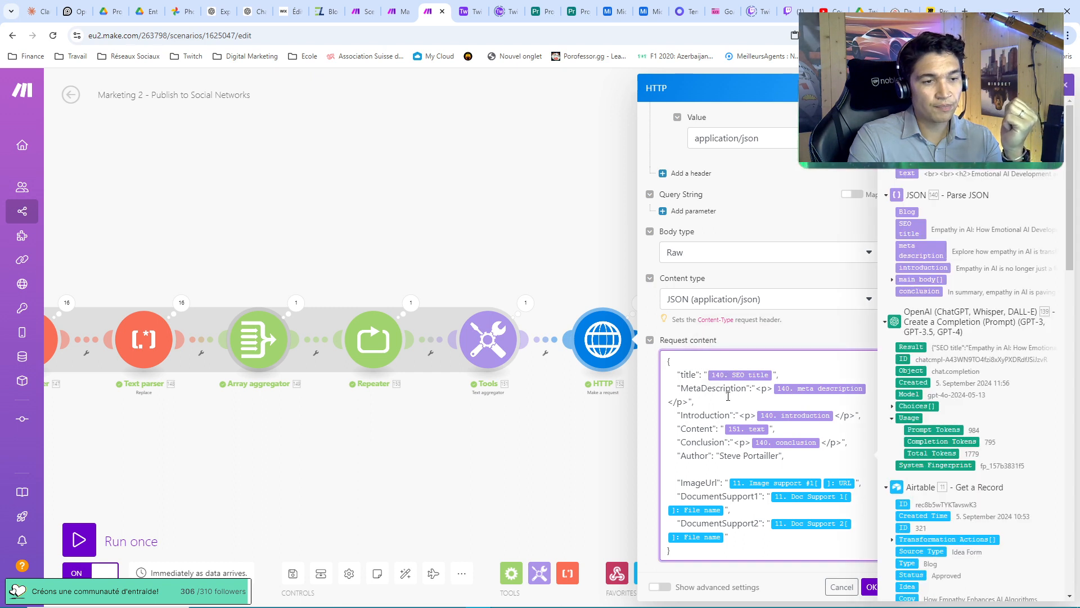
left_click(713, 388)
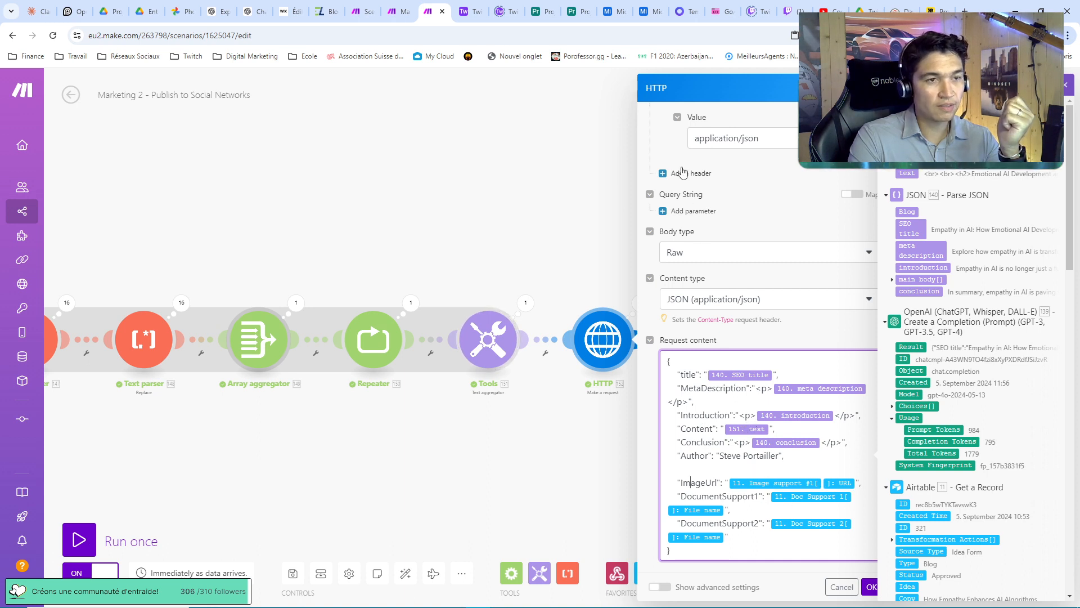
left_click(875, 88)
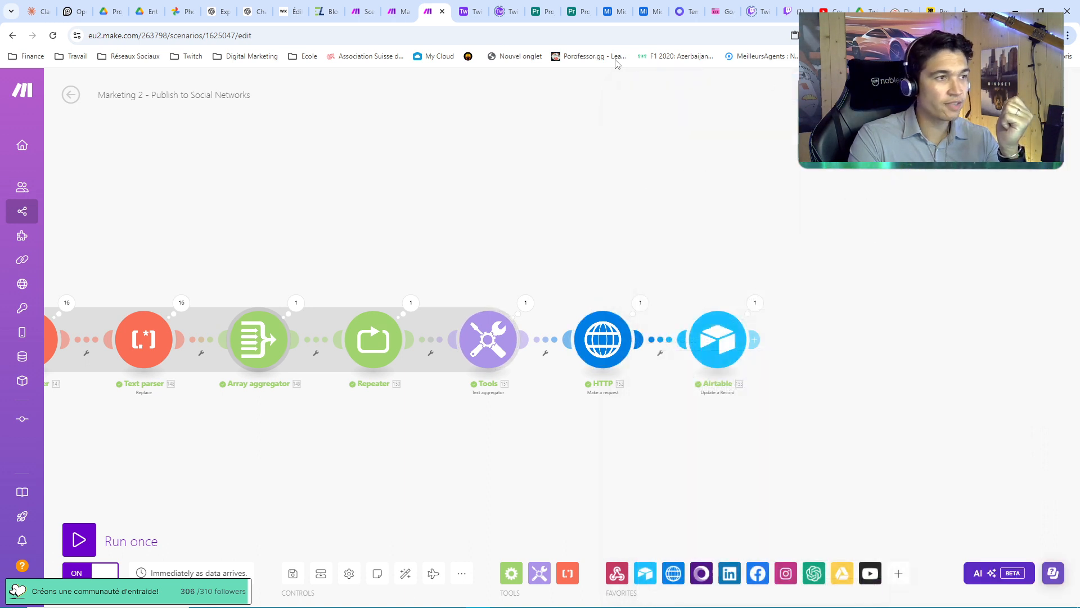
Switch to the Wix editor, open the item manager of the Blogs (List) page and open the "Empathy in AI" item
left_click(287, 11)
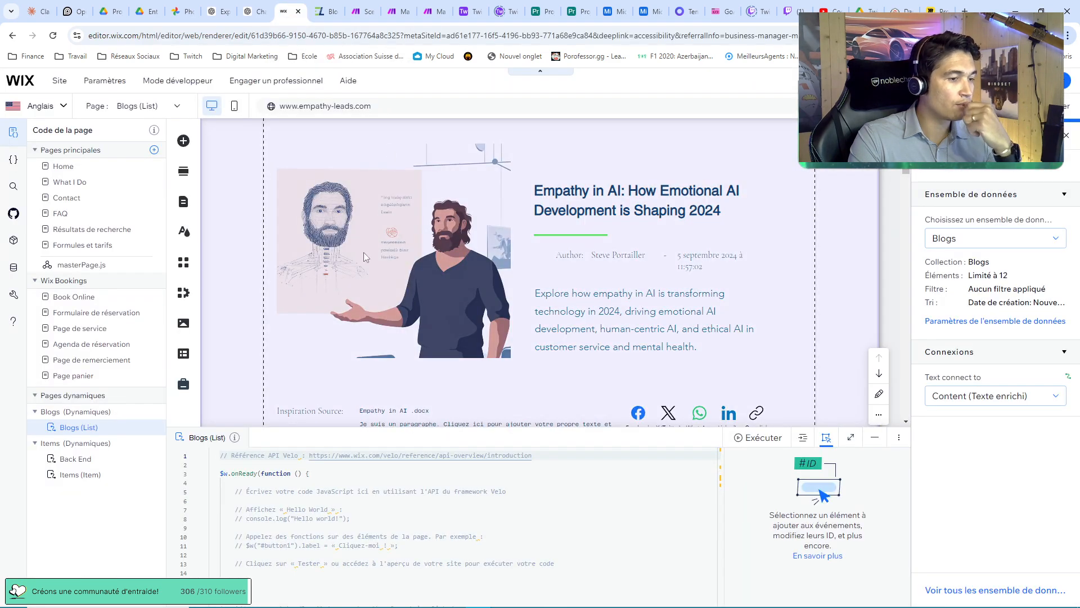
left_click(155, 427)
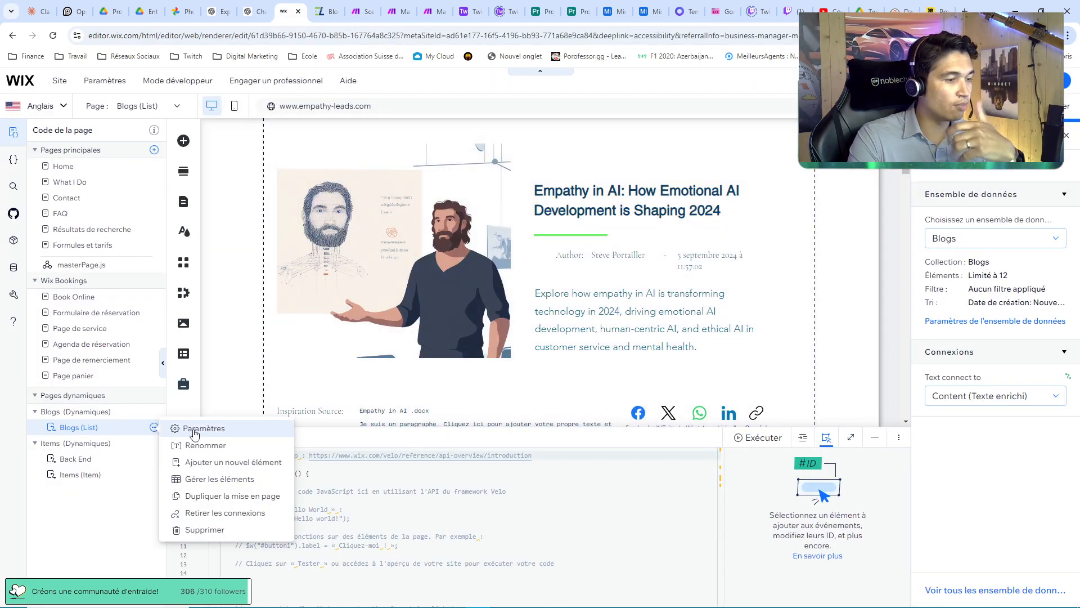
left_click(218, 479)
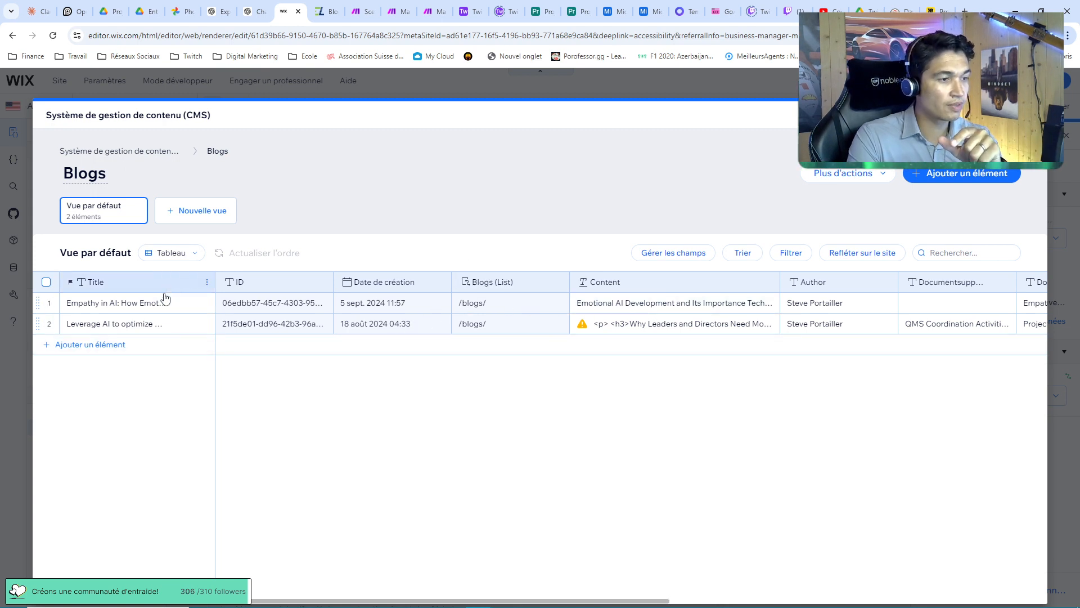
left_click(194, 303)
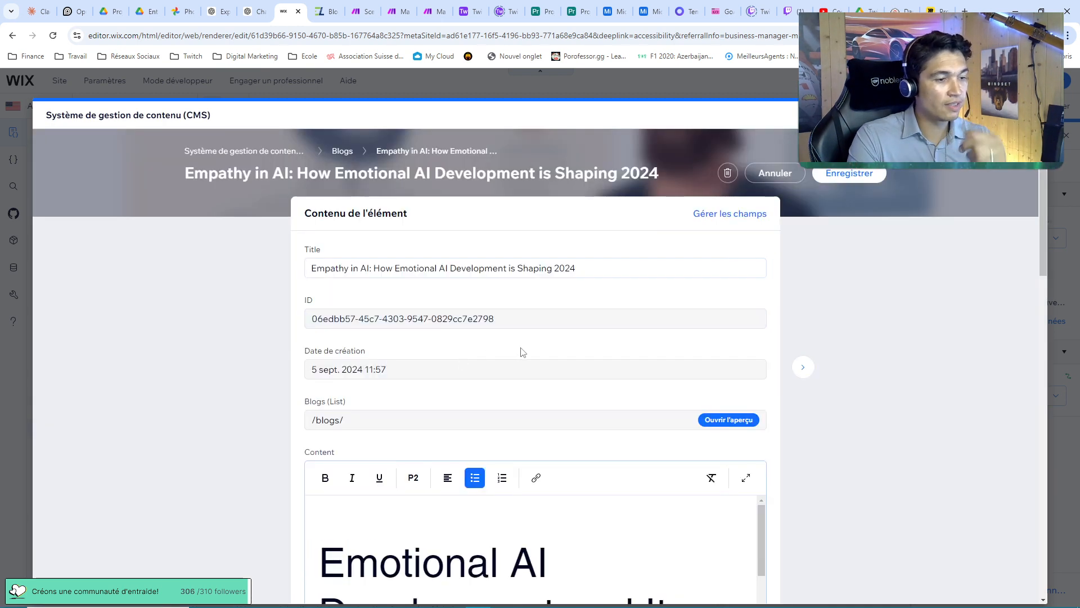
Examine the blog item's basic fields and the first heading and bullet list in its Content field
scroll(545, 341, "down", 2)
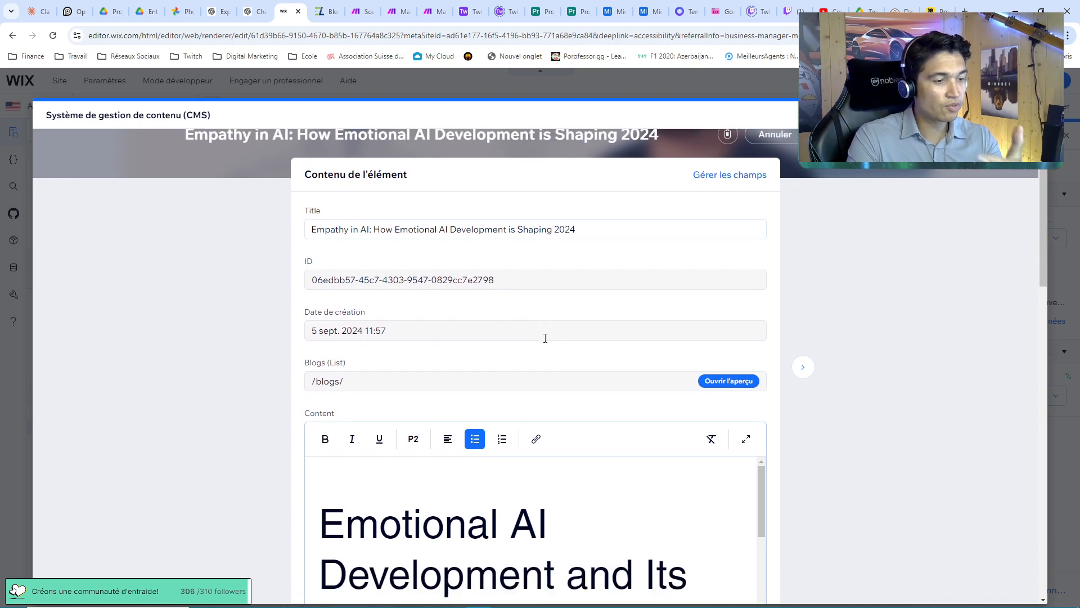
scroll(506, 315, "up", 2)
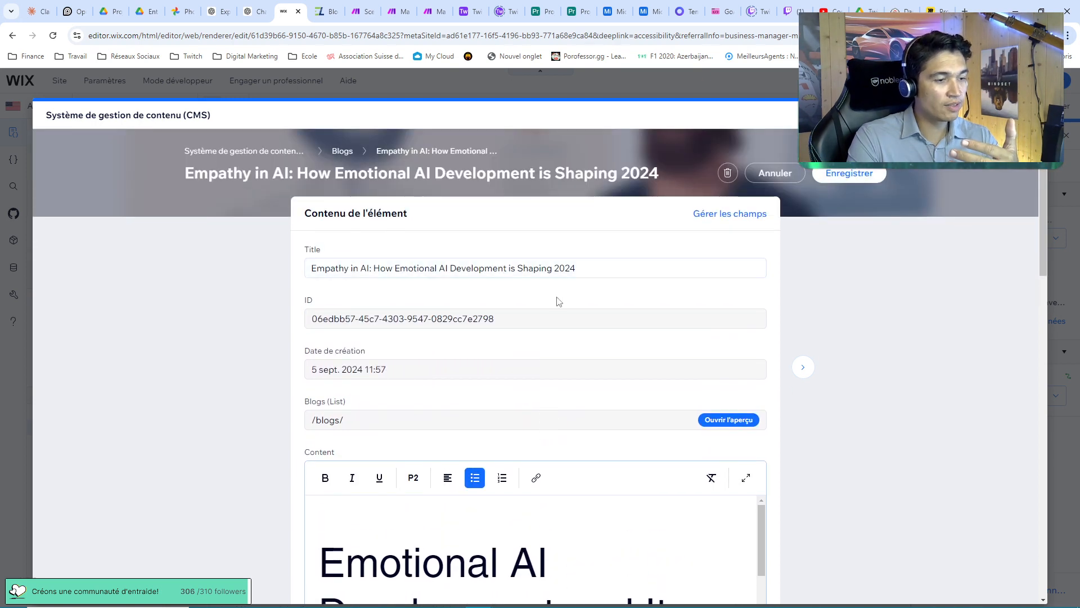
scroll(352, 390, "down", 2)
scroll(429, 420, "down", 3)
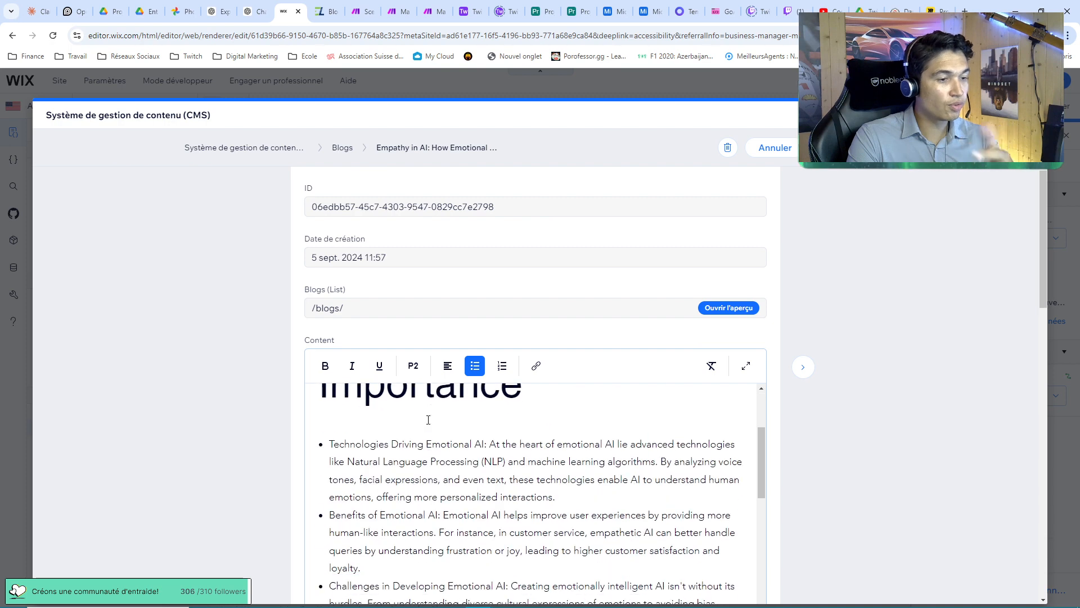
scroll(359, 448, "up", 2)
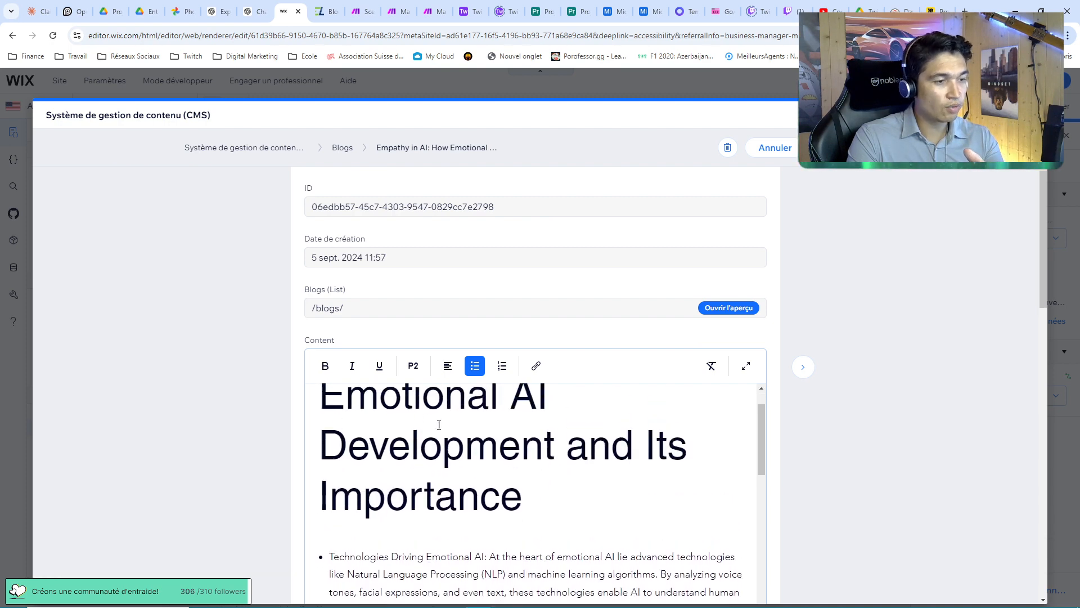
left_click_drag(379, 401, 495, 458)
scroll(457, 478, "down", 2)
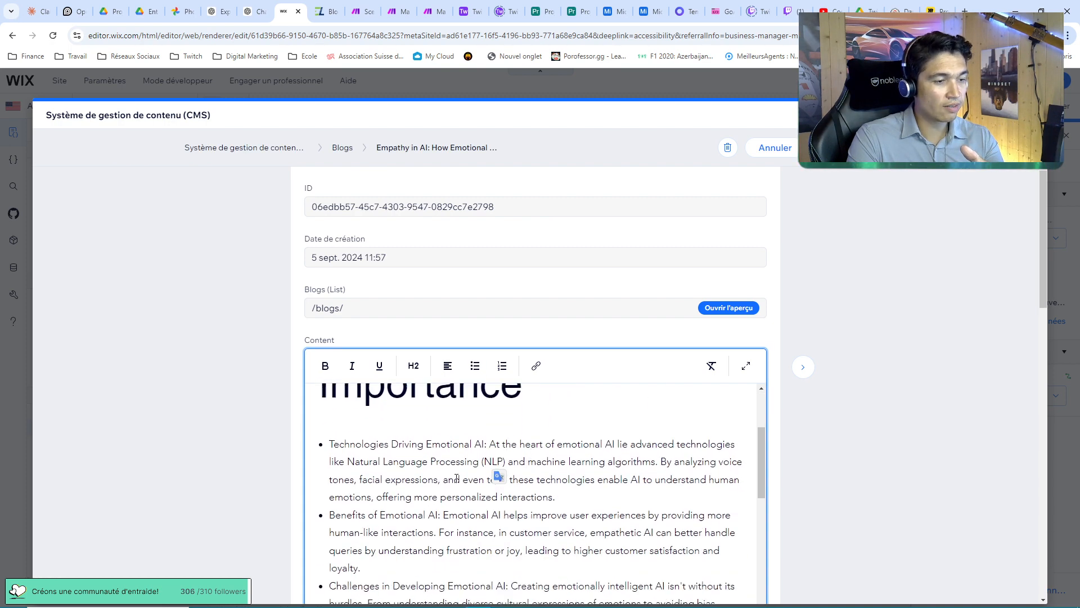
left_click(330, 445)
scroll(393, 451, "down", 5)
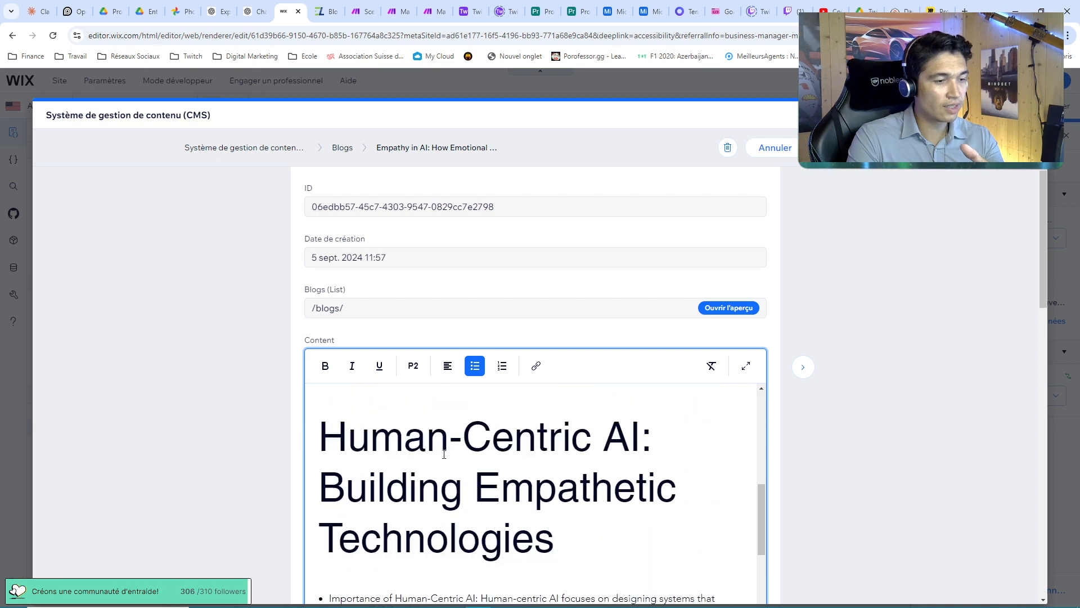
Read through the remaining headings and bullet lists in the Content field, from "Human-Centric AI" to the end
left_click(444, 453)
scroll(443, 454, "down", 3)
scroll(436, 456, "down", 5)
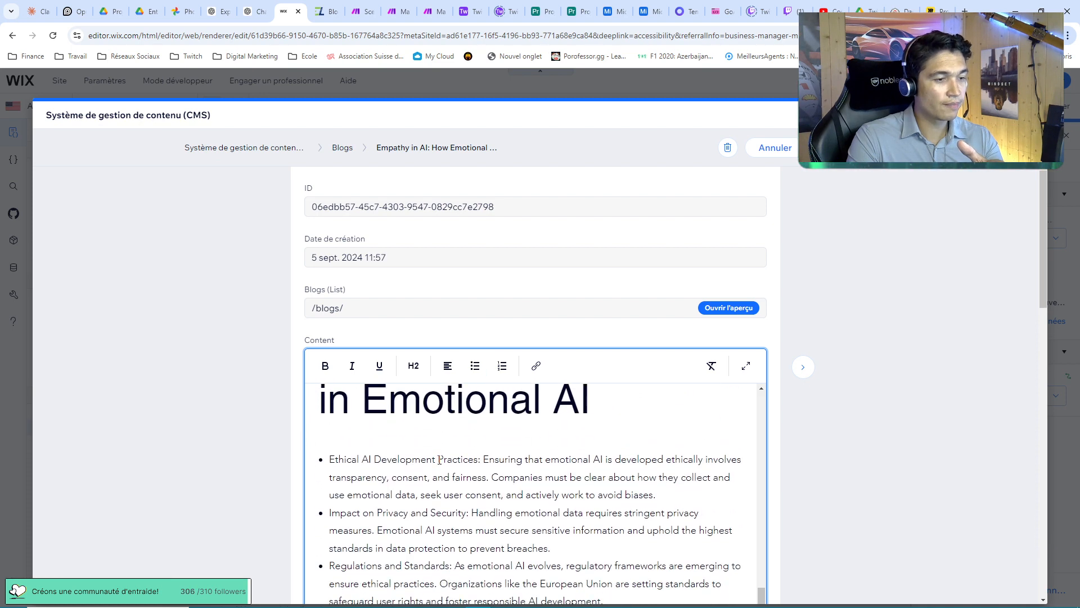
scroll(439, 456, "up", 2)
scroll(442, 456, "down", 4)
scroll(443, 455, "down", 2)
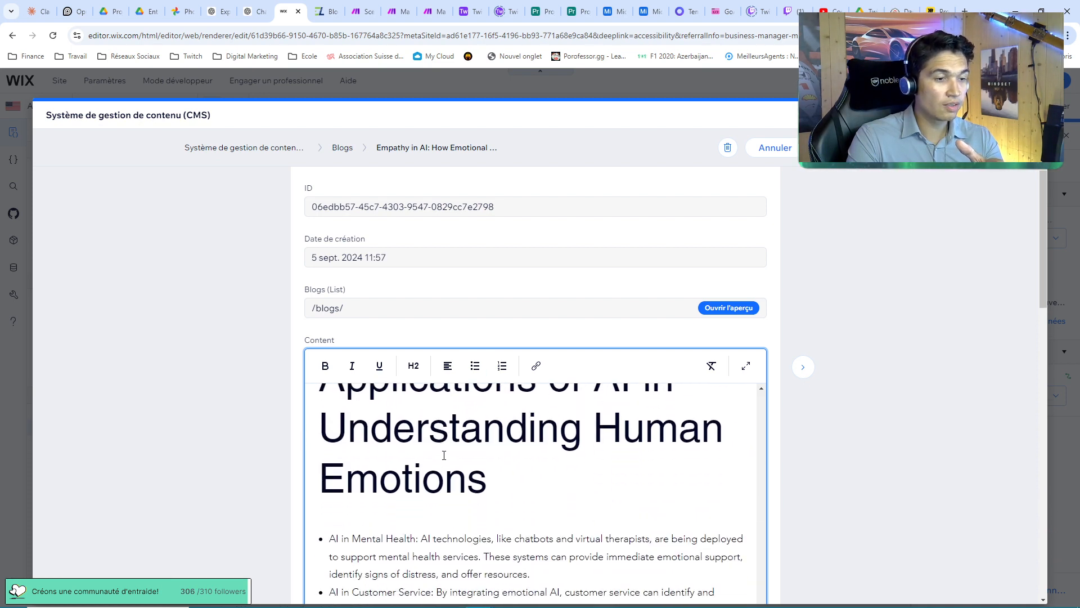
scroll(354, 394, "down", 10)
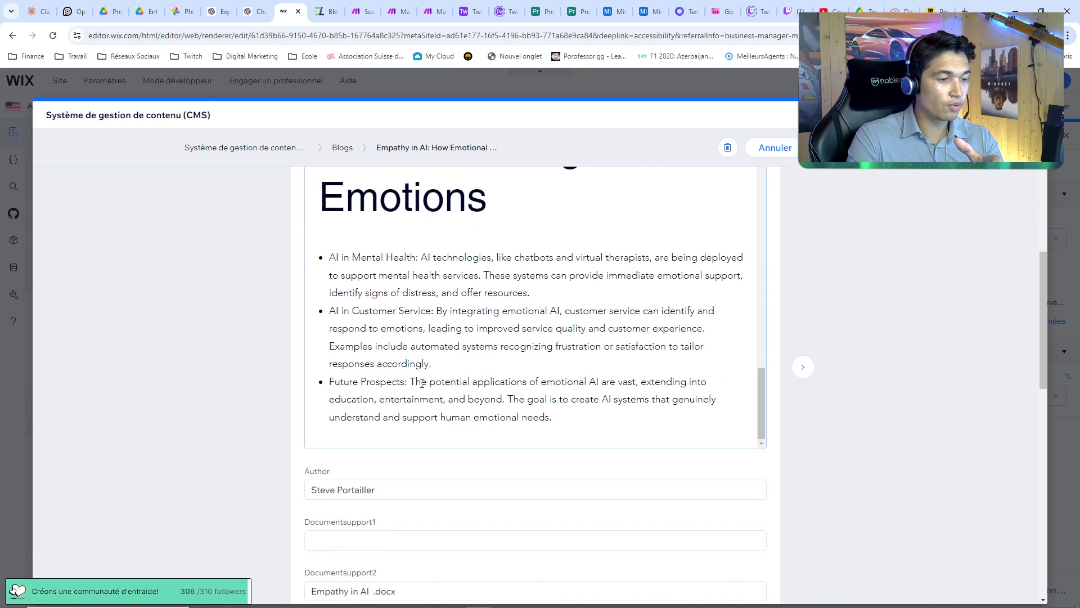
Check the item's conclusion, MetaDescription and Introduction fields, close the content manager and view the article on the Blogs page
scroll(354, 394, "down", 5)
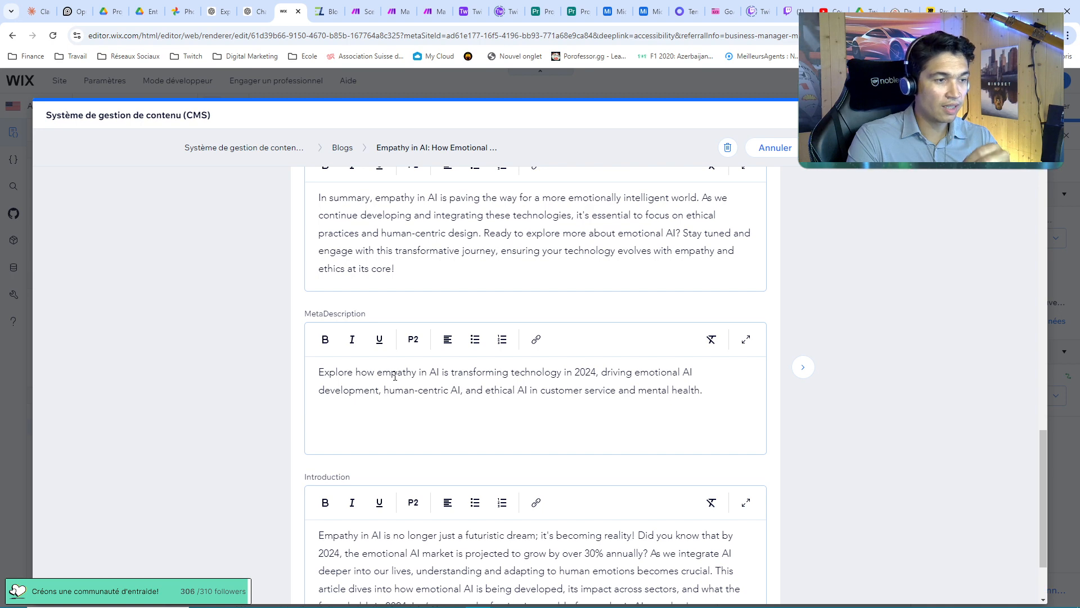
scroll(383, 377, "down", 2)
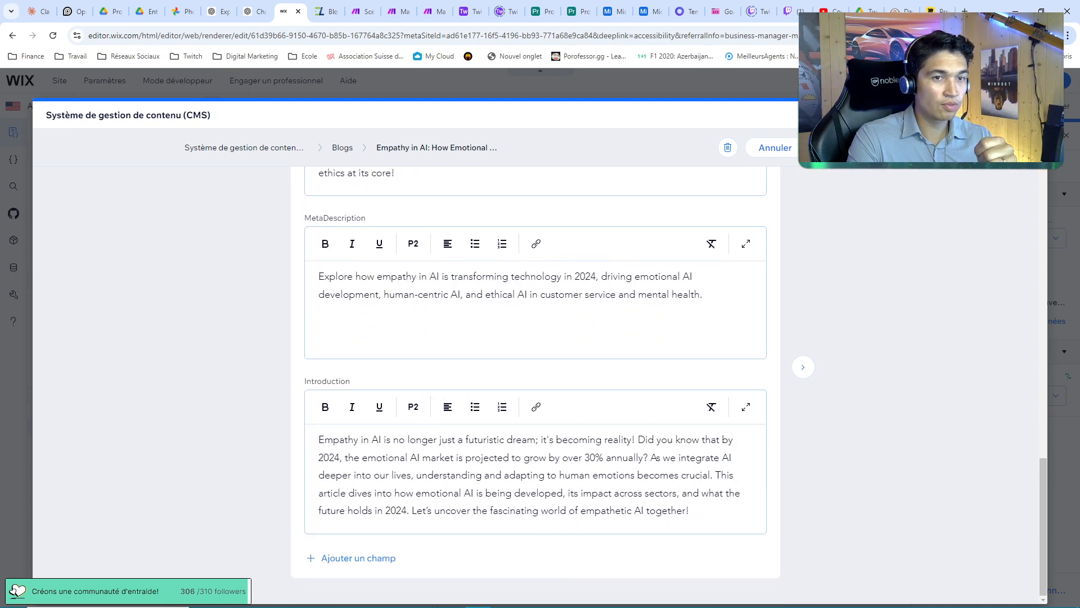
left_click(1031, 115)
scroll(696, 288, "up", 1)
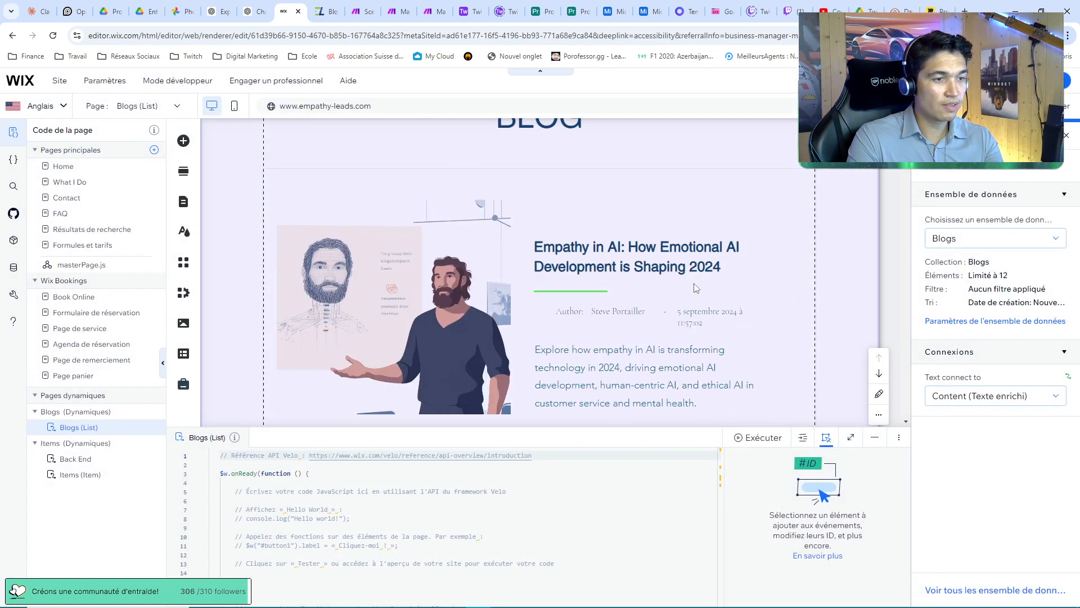
scroll(697, 288, "down", 1)
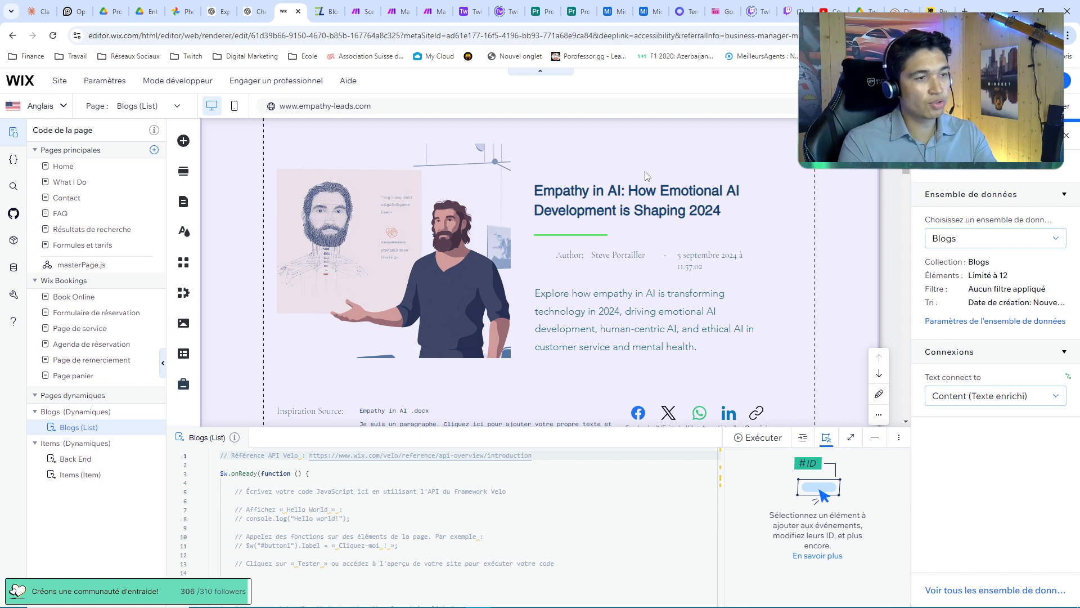
Switch to the published empathy-leads.com/blogs page and examine the "Empathy in AI" article from its introduction to its conclusion
left_click(336, 5)
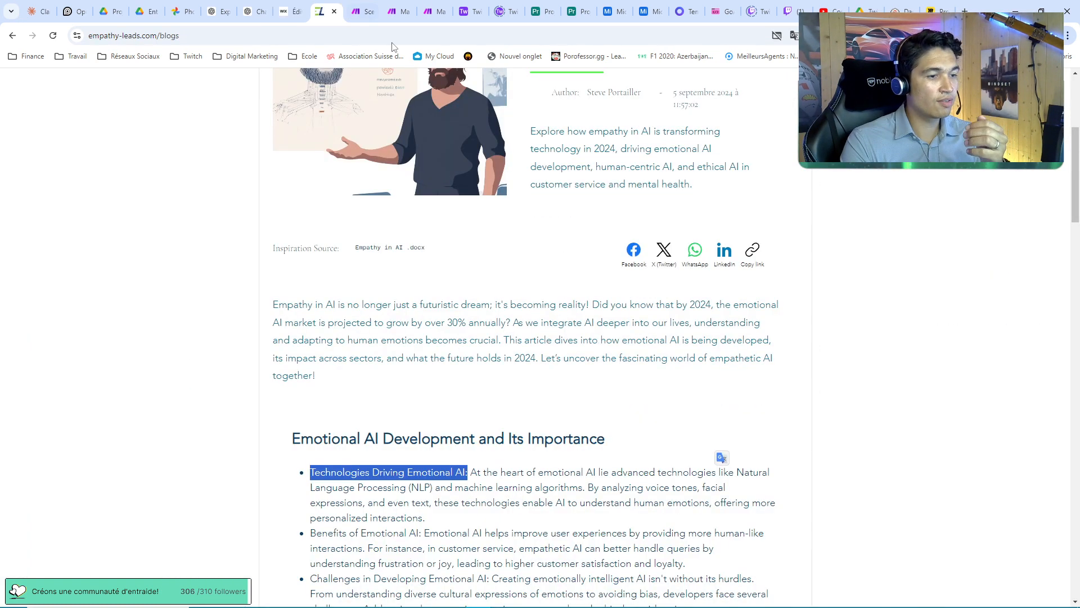
scroll(466, 249, "up", 4)
scroll(490, 272, "down", 4)
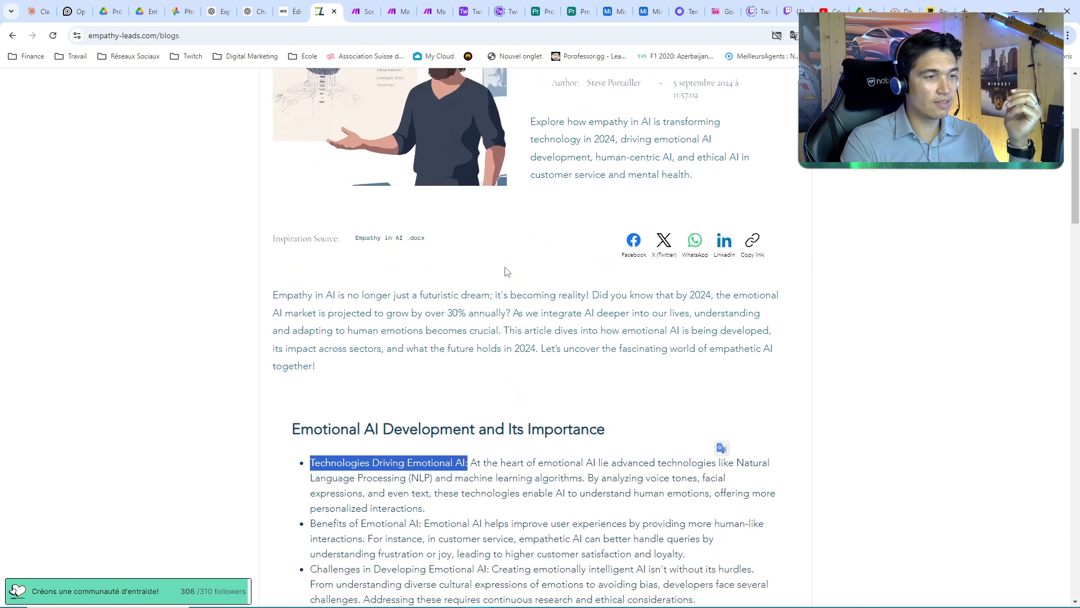
scroll(506, 272, "up", 3)
scroll(298, 305, "down", 3)
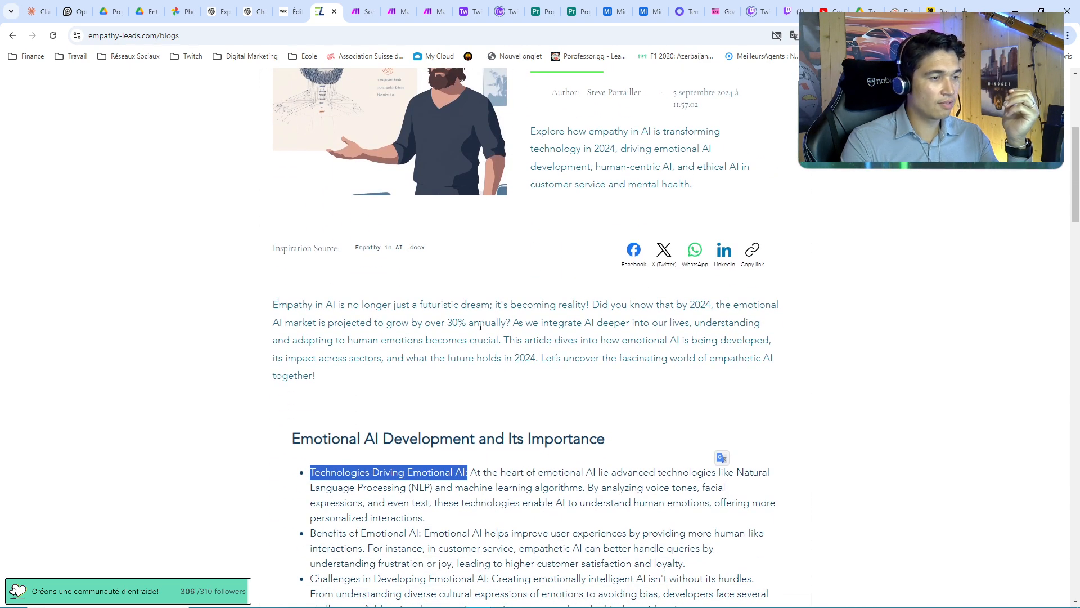
scroll(481, 326, "down", 2)
scroll(482, 335, "down", 6)
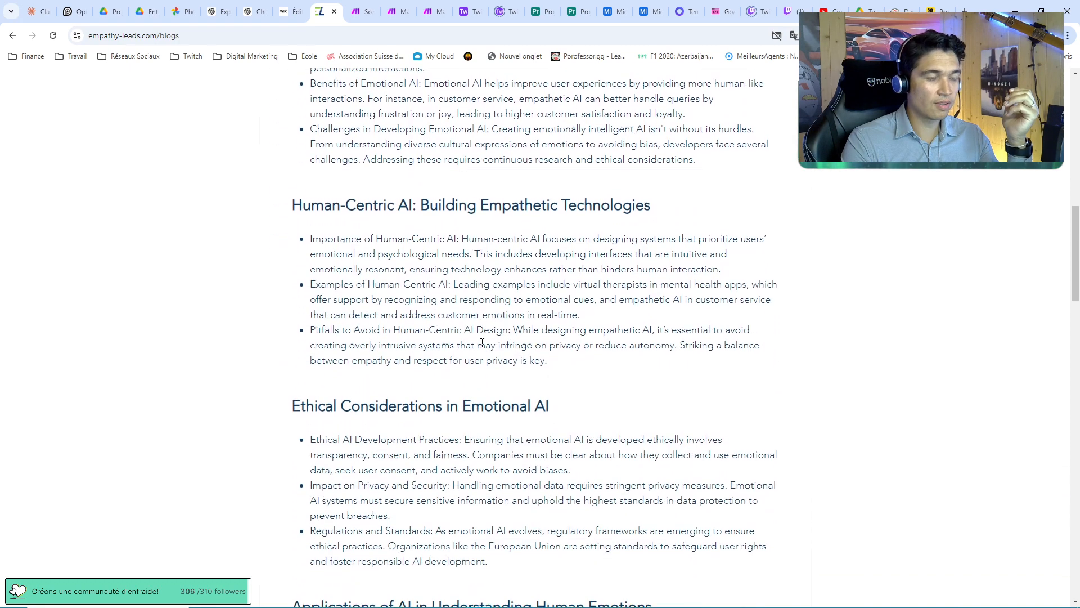
scroll(482, 343, "down", 7)
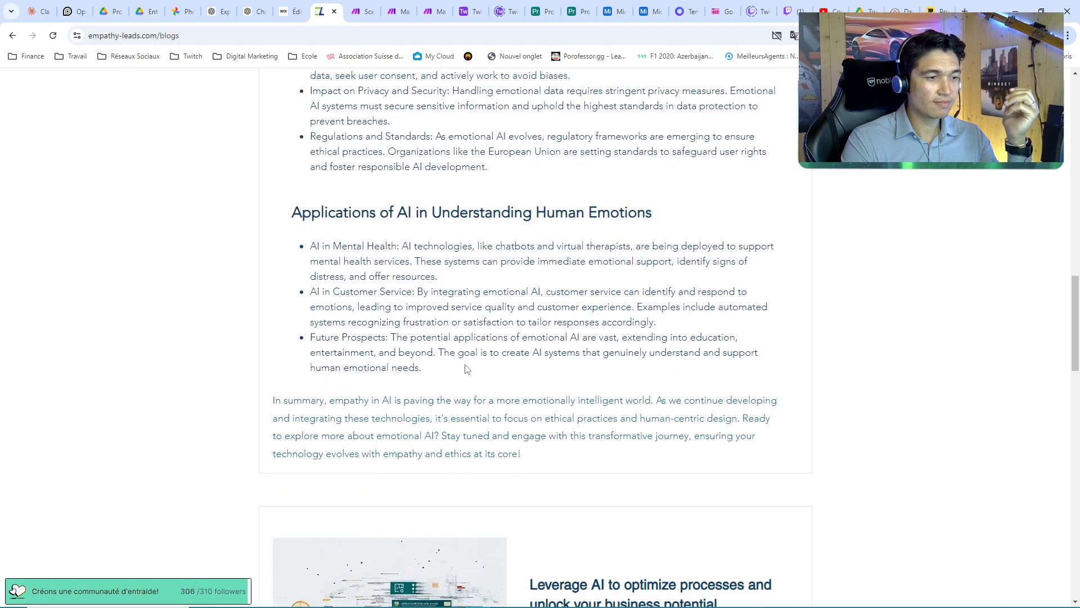
scroll(475, 400, "up", 7)
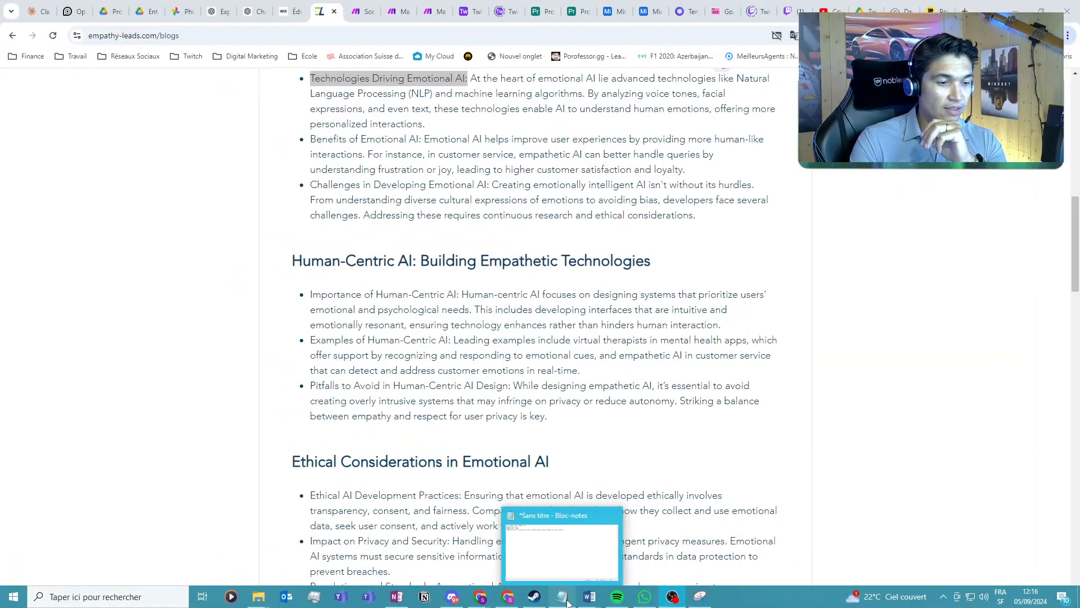
mouse_move(441, 602)
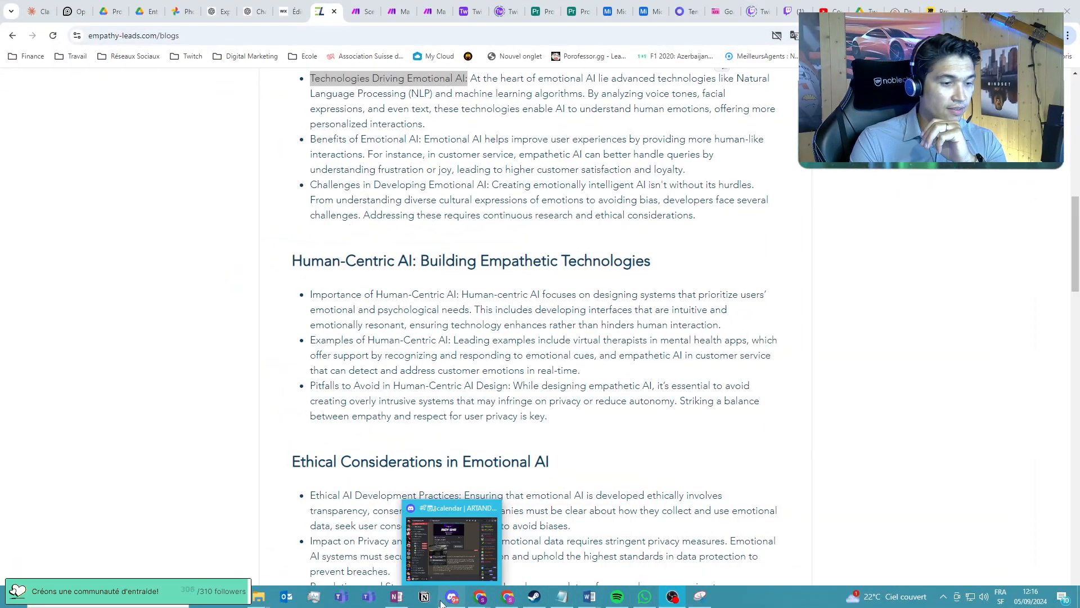